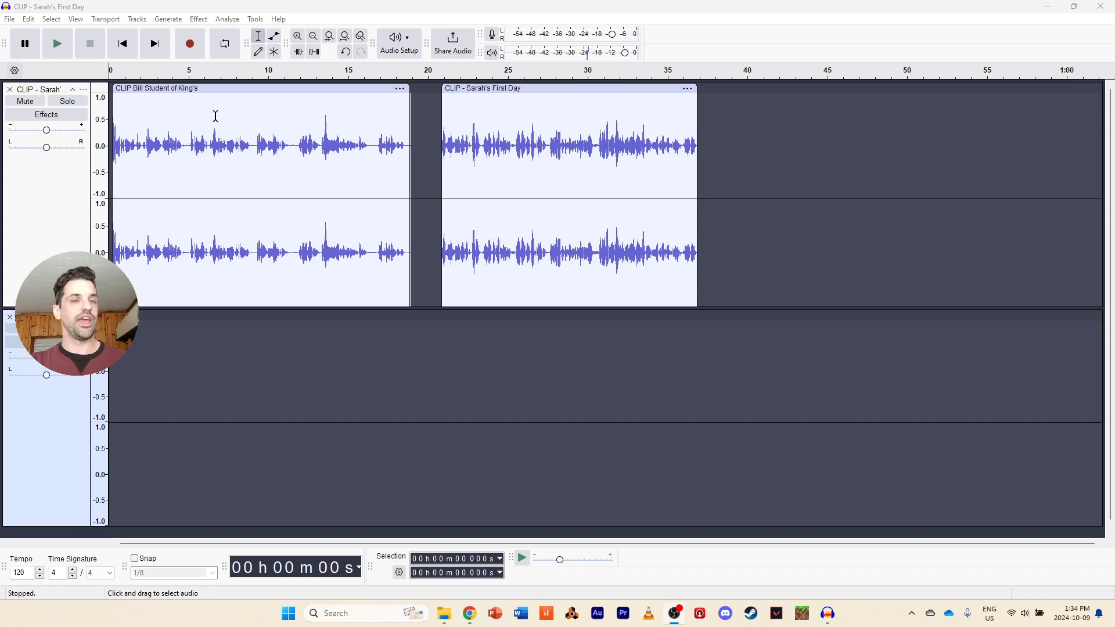
# Remove the empty second track and import the TUNE - Glowing audio file from the Desktop as a new track
pyautogui.click(10, 316)
pyautogui.click(10, 19)
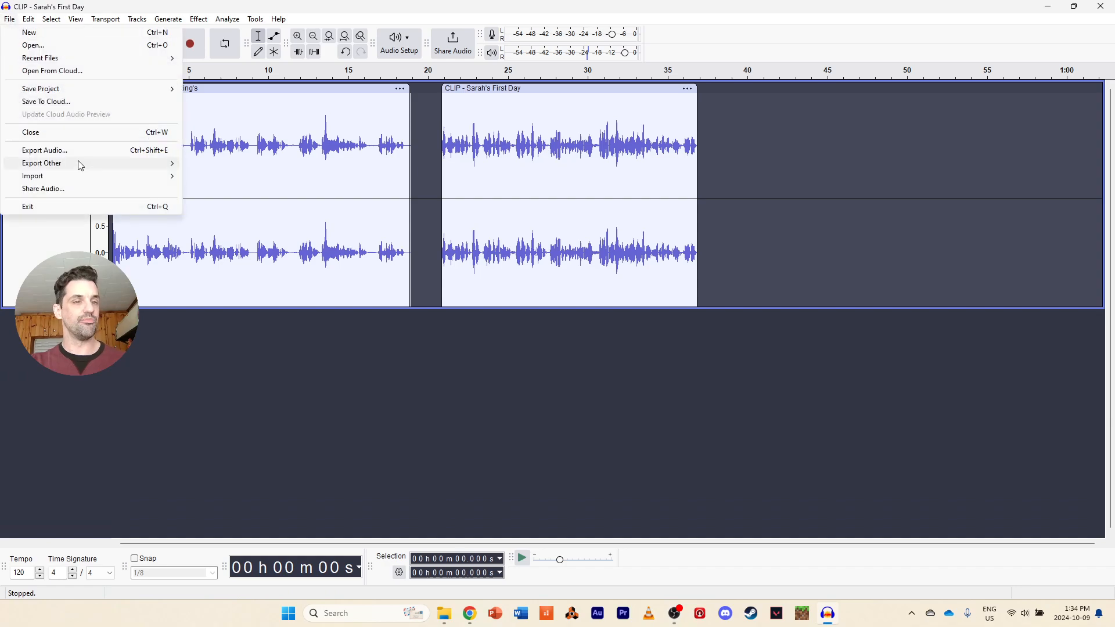
pyautogui.moveTo(84, 175)
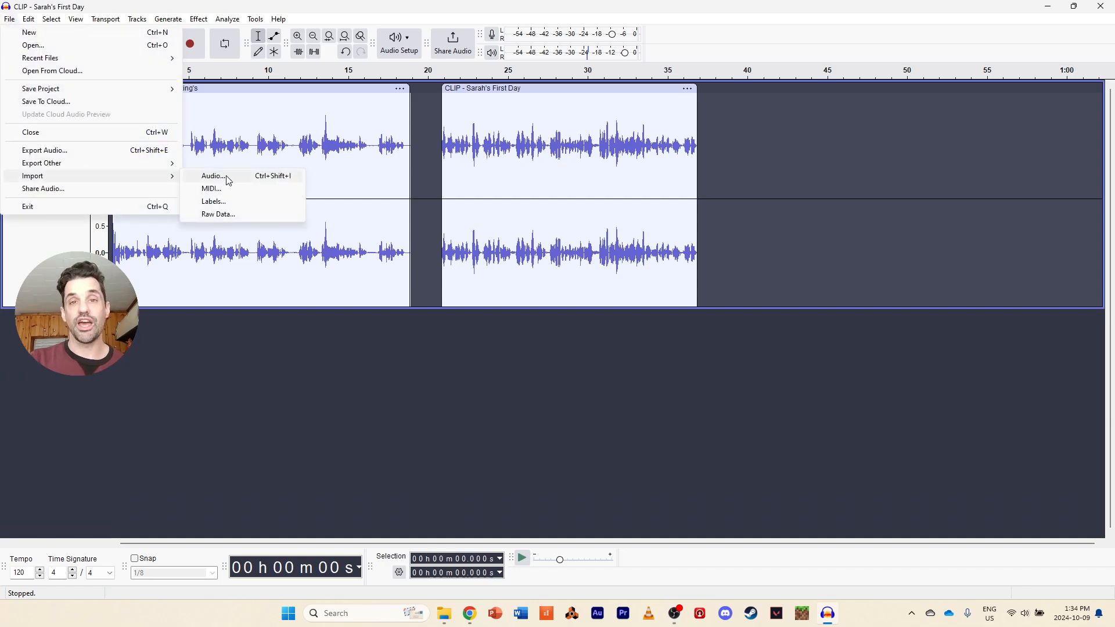
pyautogui.click(212, 176)
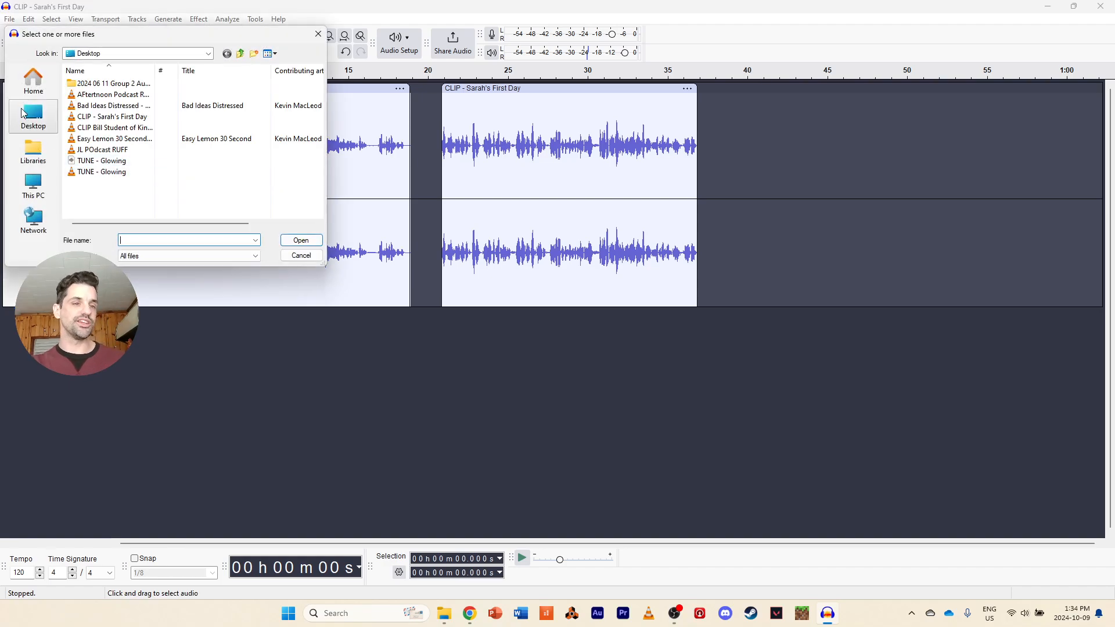
pyautogui.click(23, 113)
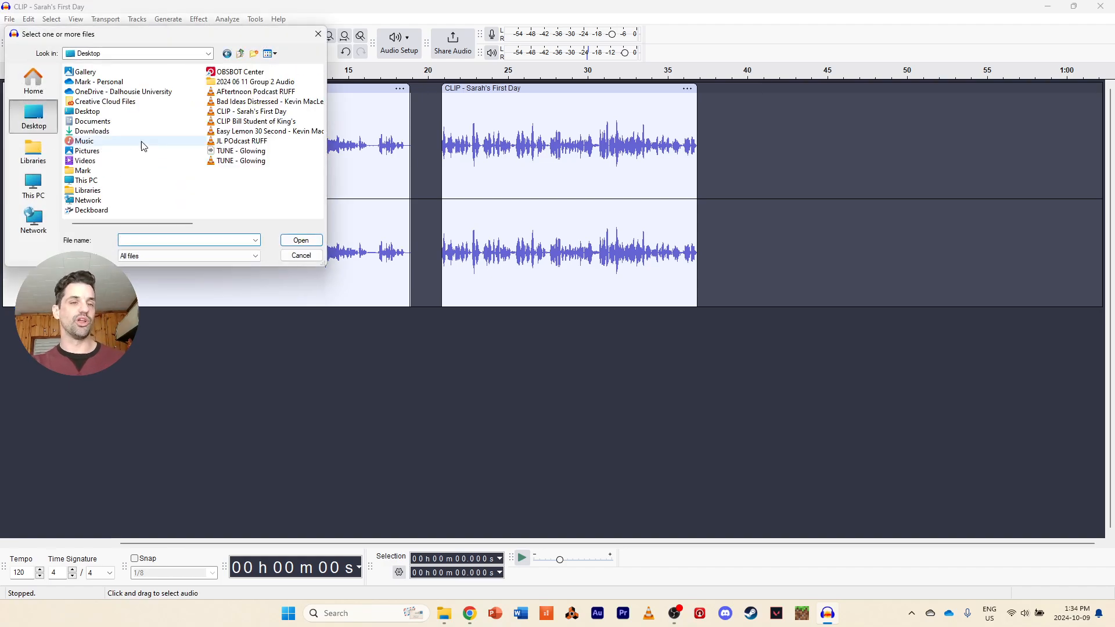
pyautogui.doubleClick(234, 161)
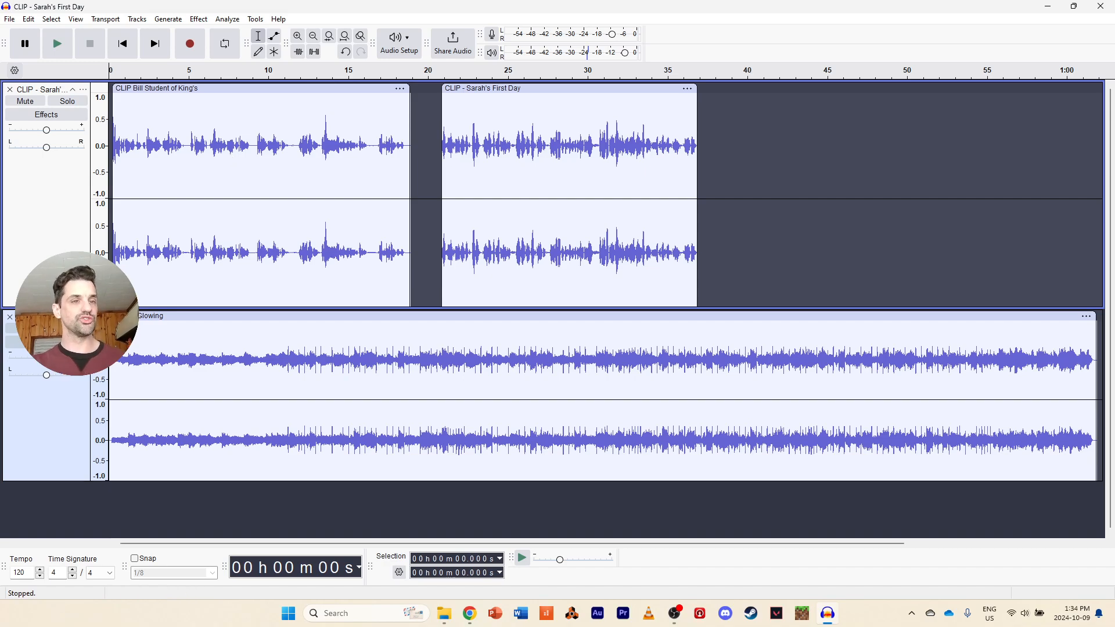
# Play the mix from the very beginning to hear the voice and music together
pyautogui.click(132, 55)
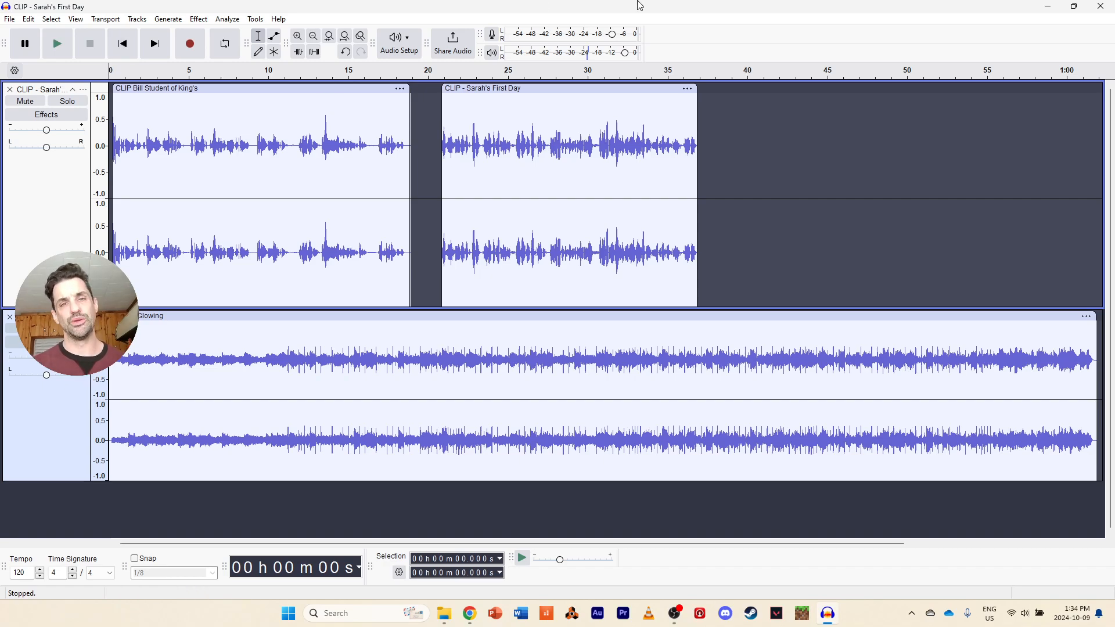
pyautogui.press('space')
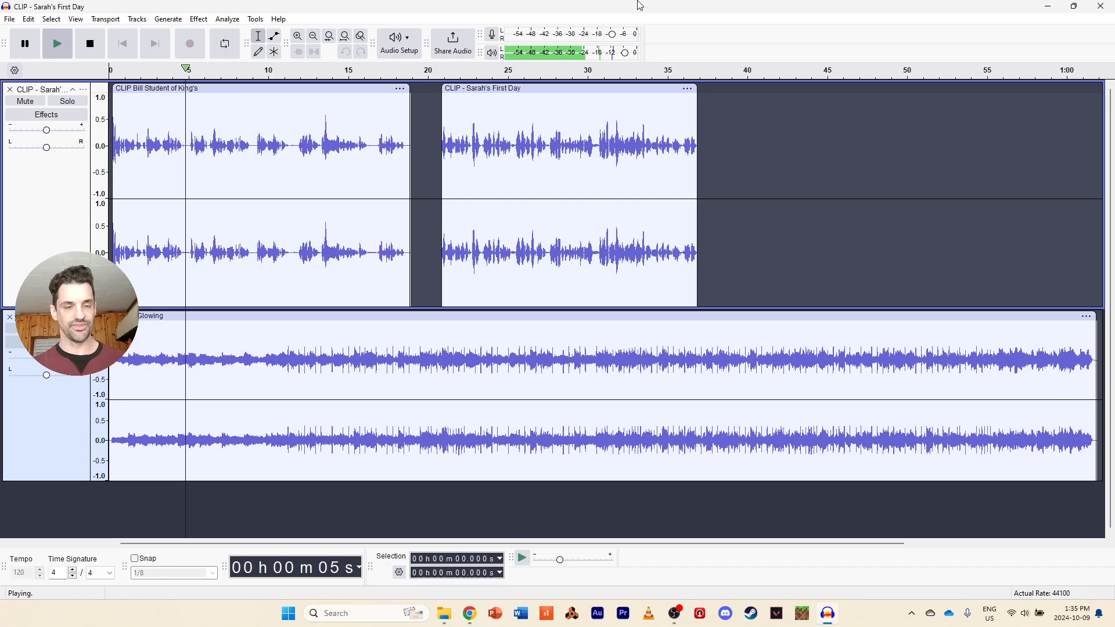
pyautogui.press('space')
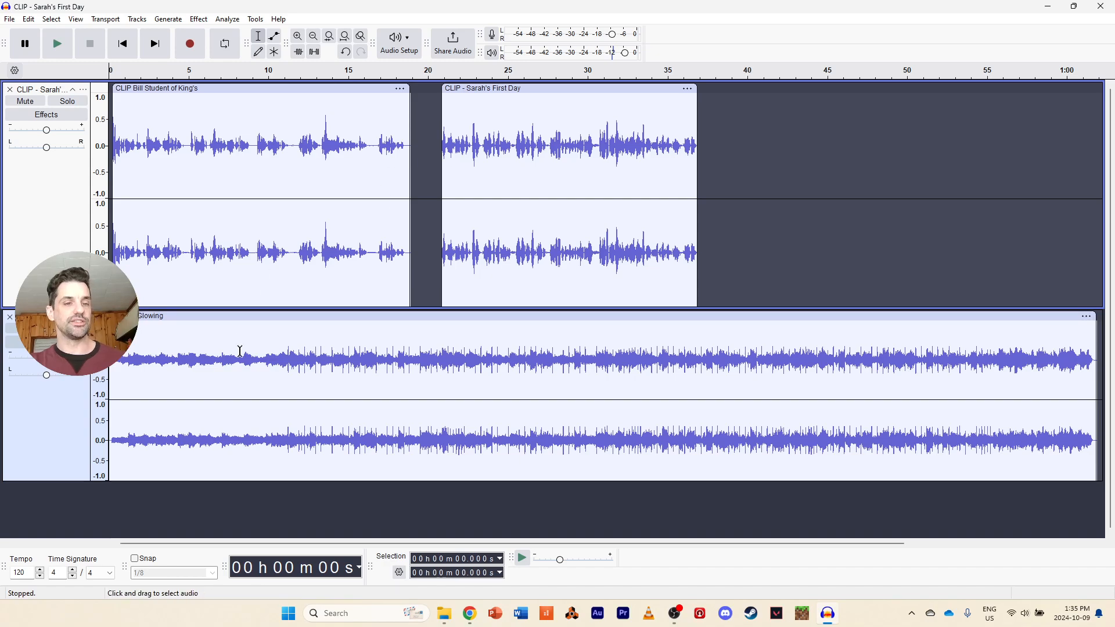
# Move the second voice clip to start at about 42 s and the first voice clip to start at about 15 s
pyautogui.moveTo(552, 86); pyautogui.dragTo(891, 99)
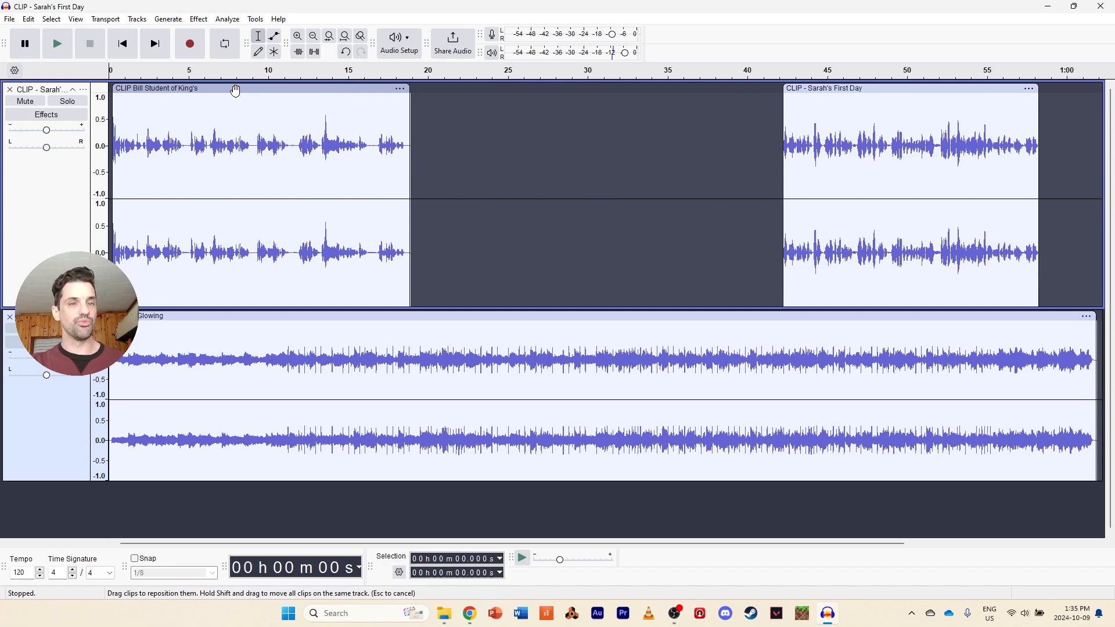
pyautogui.moveTo(232, 87); pyautogui.dragTo(411, 101)
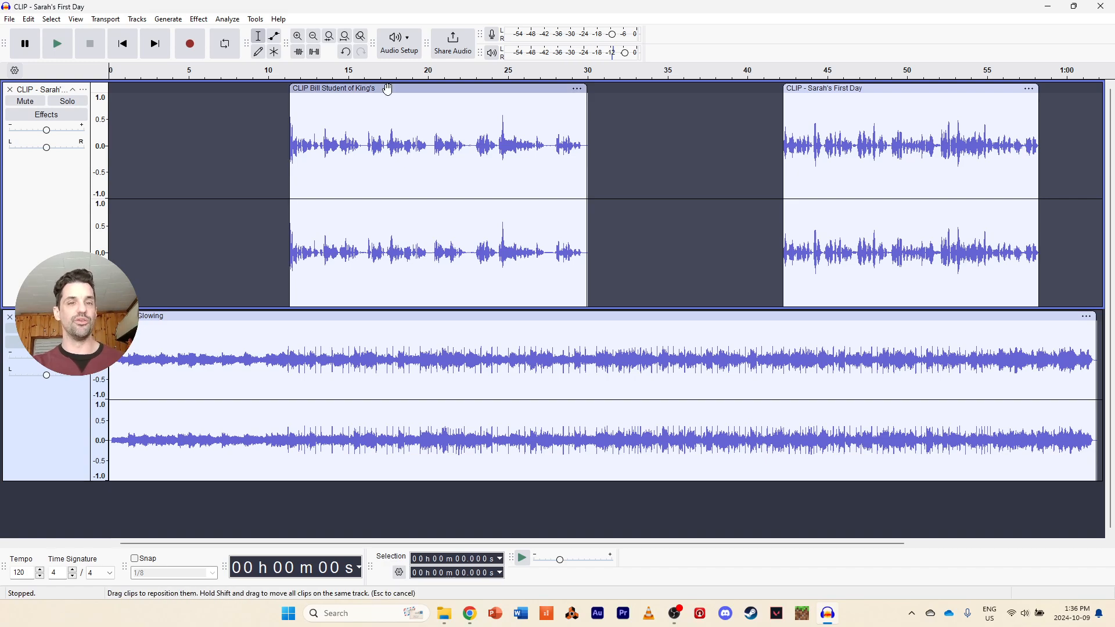
pyautogui.moveTo(388, 88); pyautogui.dragTo(443, 89)
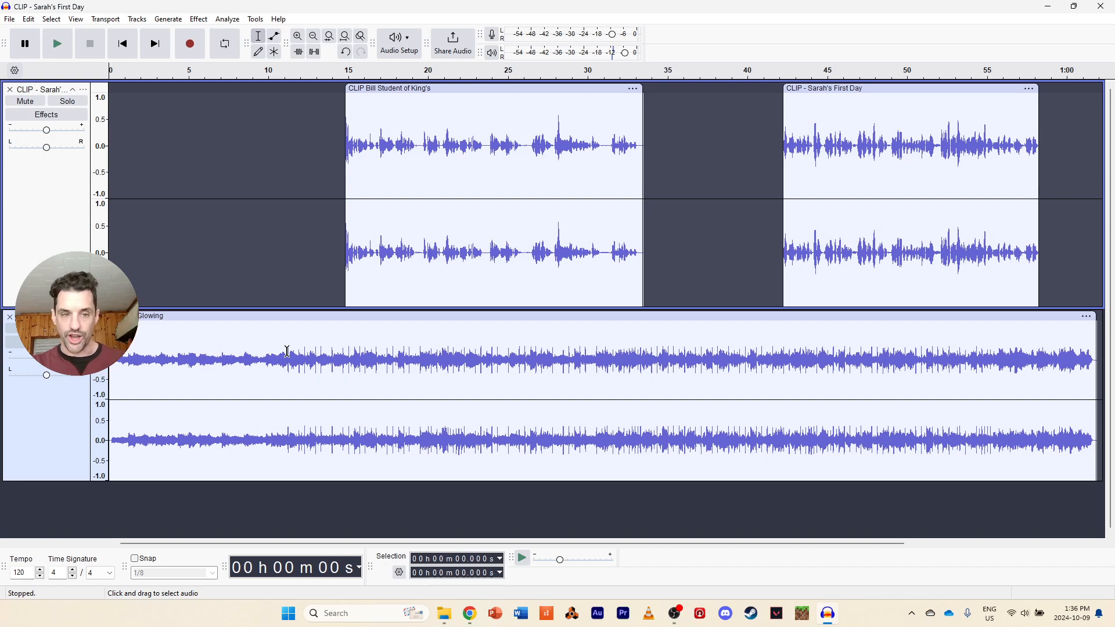
# Listen to the music from about 6.4 s and move the first voice clip to start at about 12 s
pyautogui.click(230, 264)
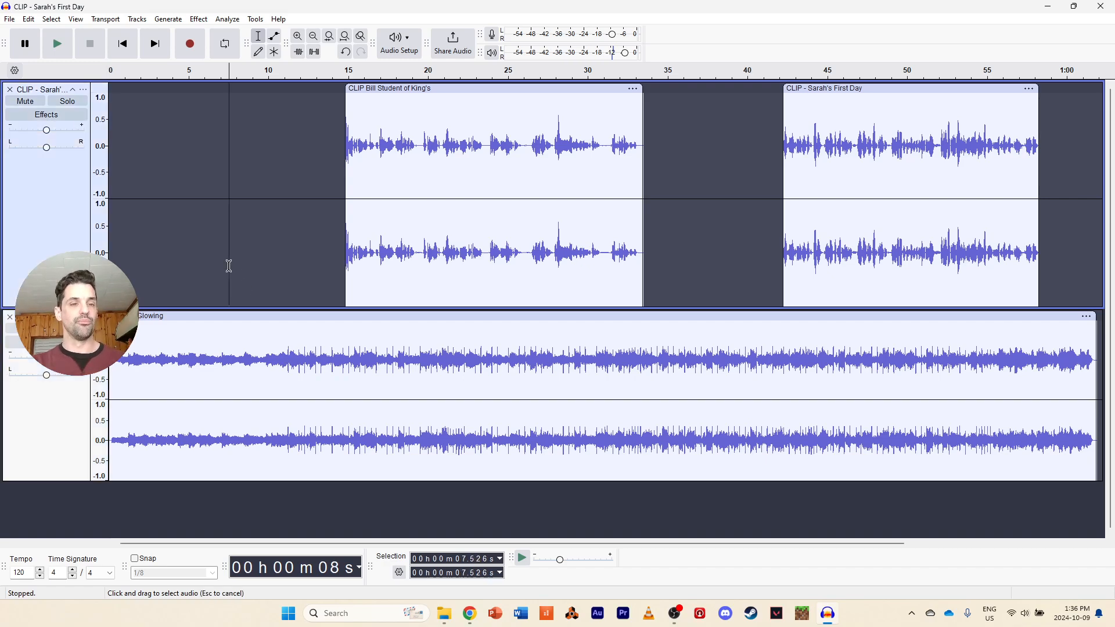
pyautogui.click(210, 343)
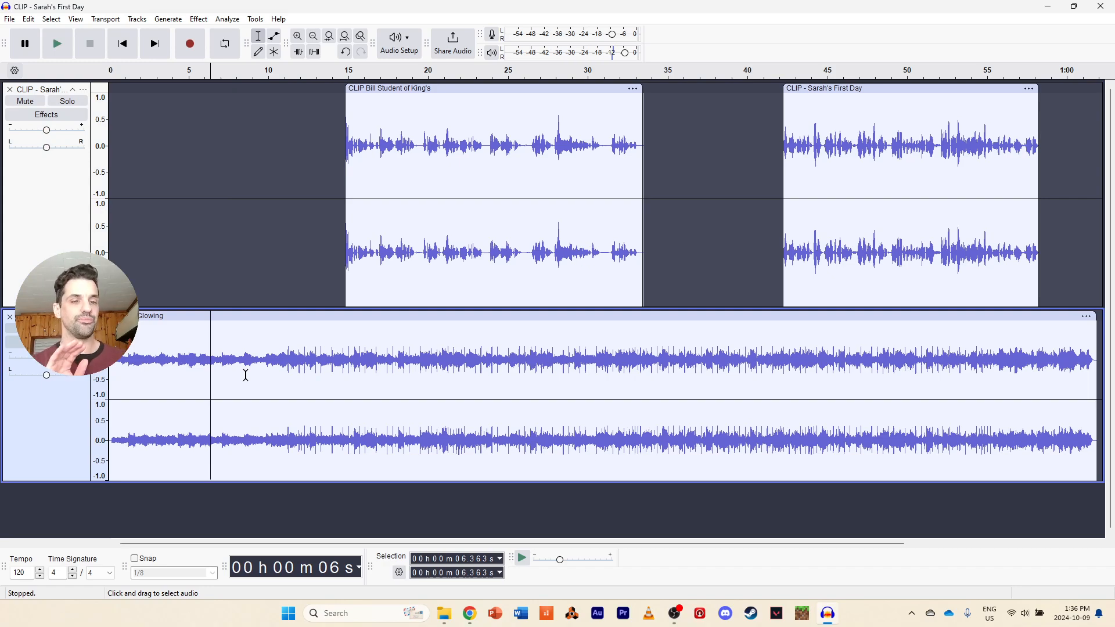
pyautogui.press('space')
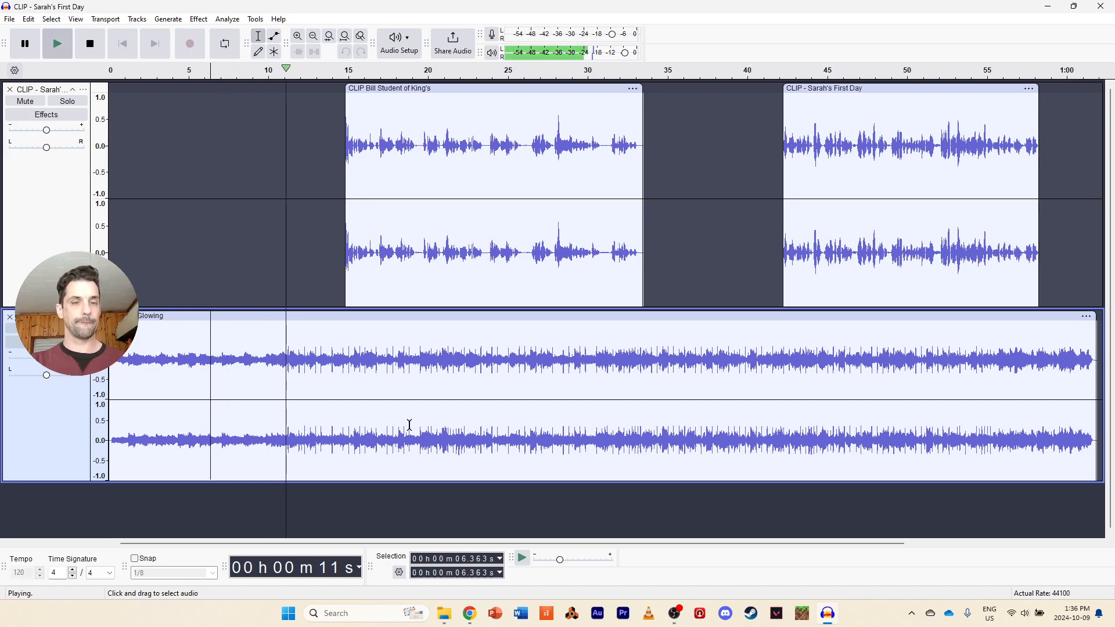
pyautogui.press('space')
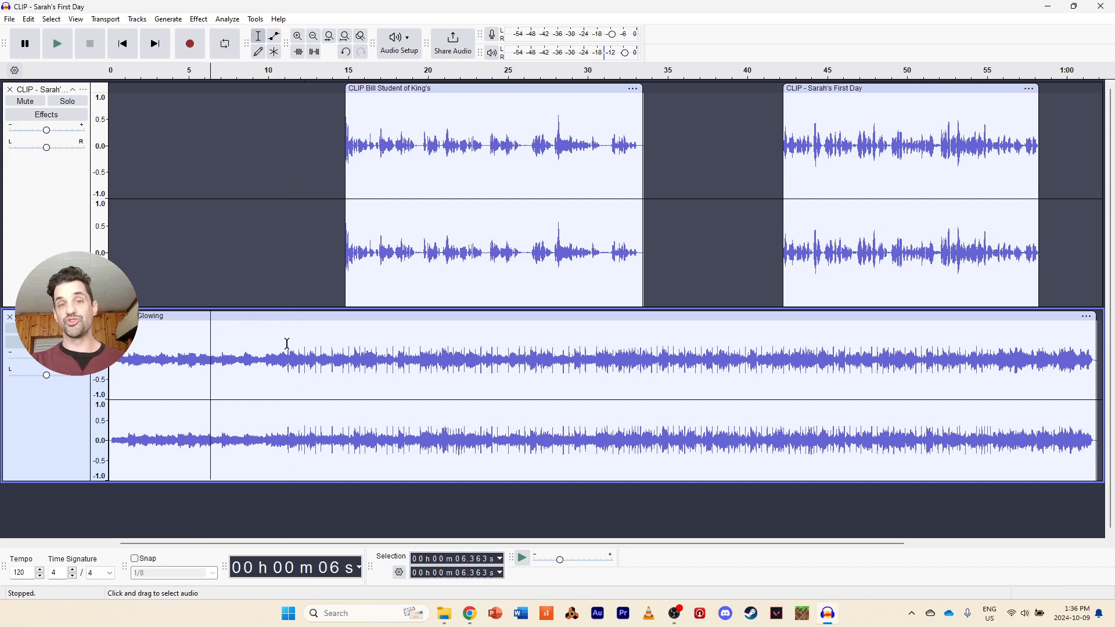
pyautogui.click(287, 344)
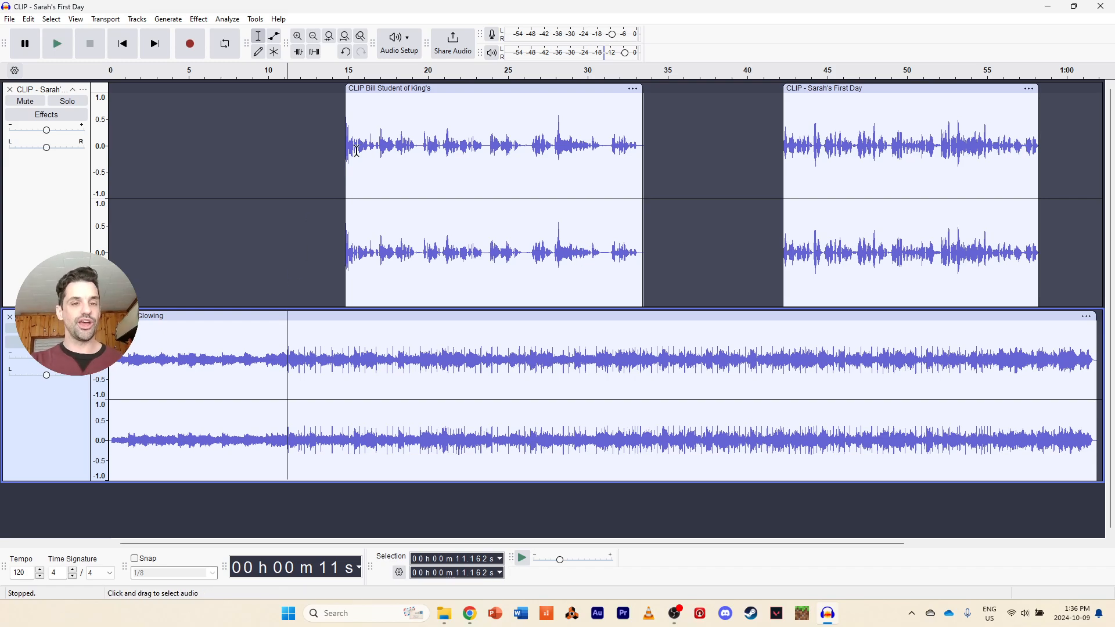
pyautogui.moveTo(384, 89); pyautogui.dragTo(338, 95)
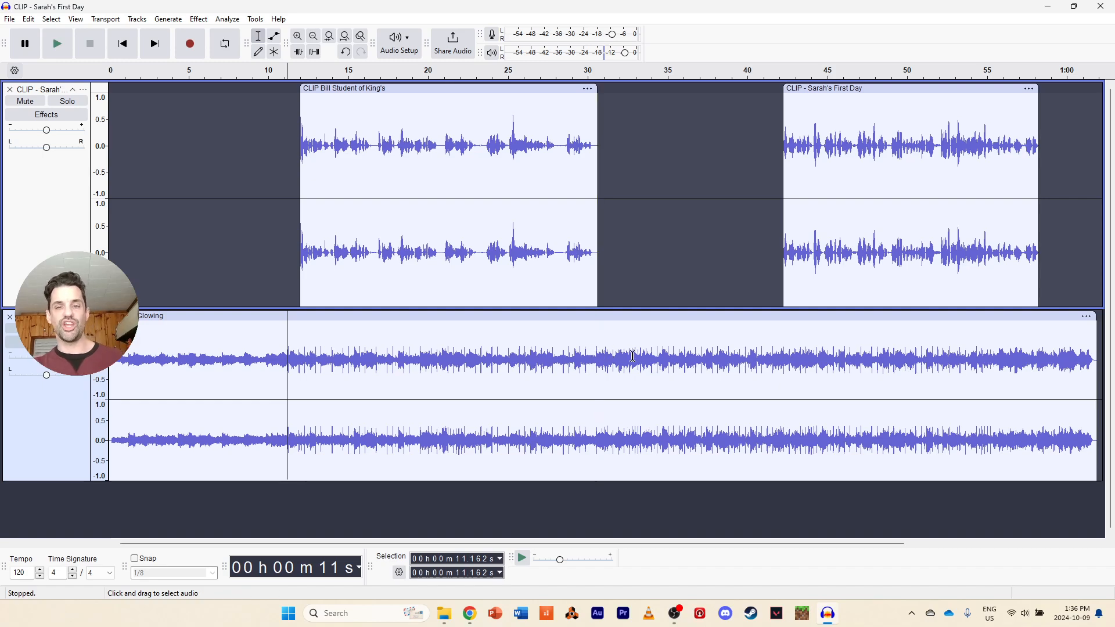
# Listen to the music from about 29.5 s and move the second voice clip to start at about 34 s
pyautogui.click(580, 345)
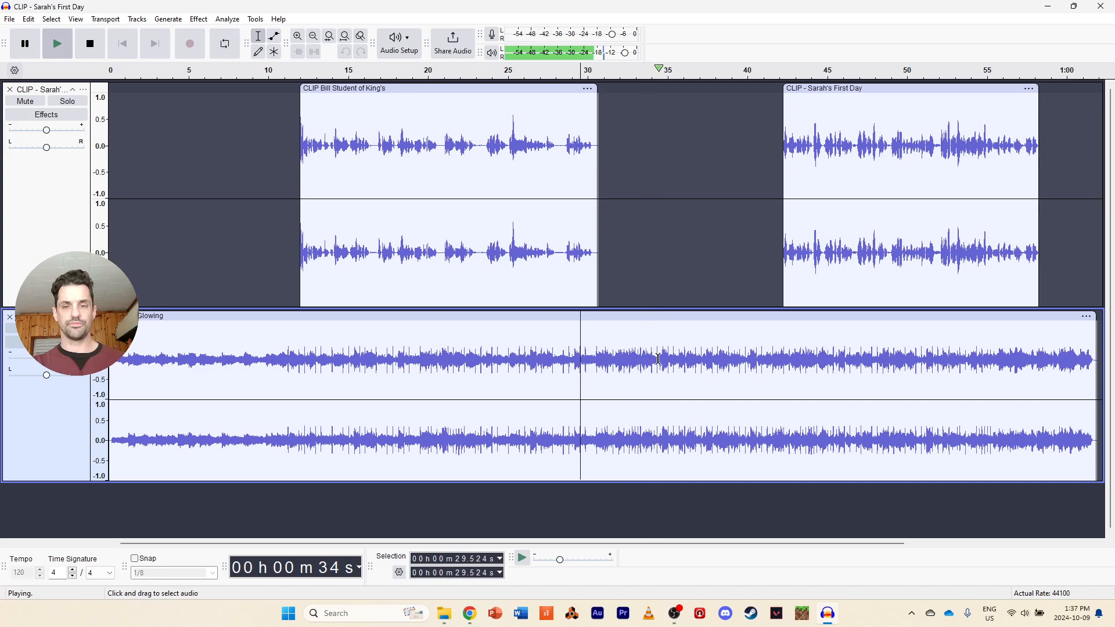
pyautogui.press('space')
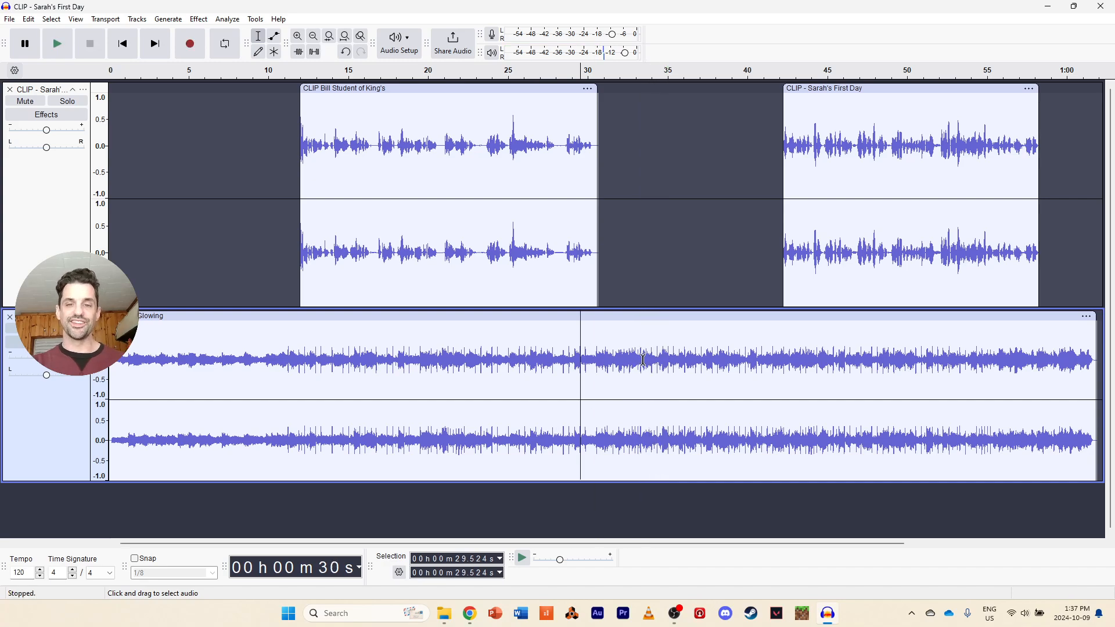
pyautogui.click(643, 348)
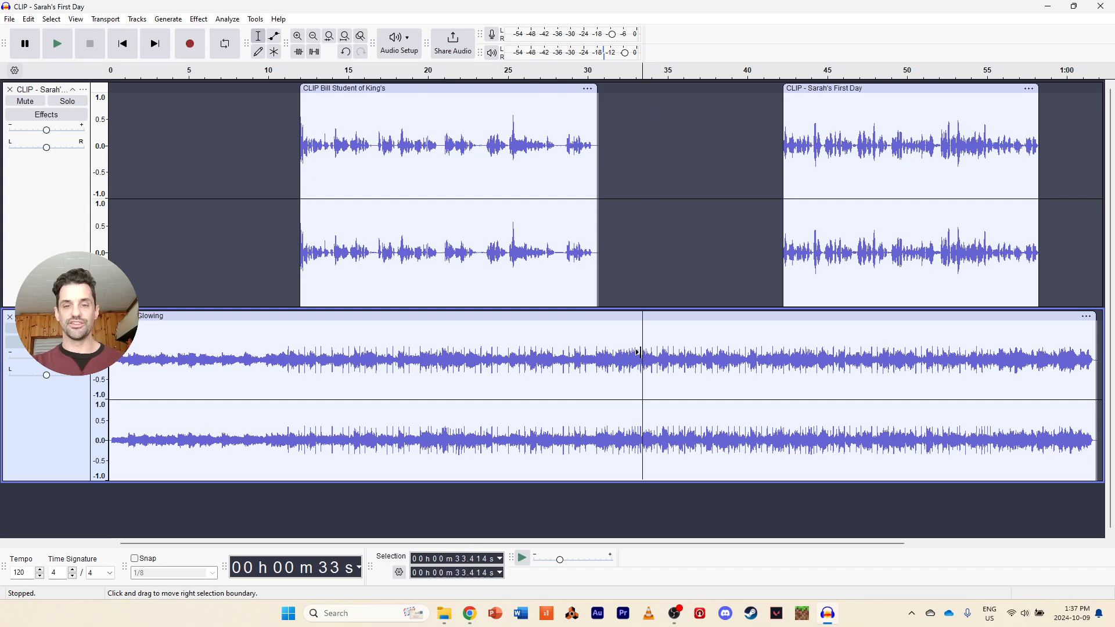
pyautogui.click(642, 334)
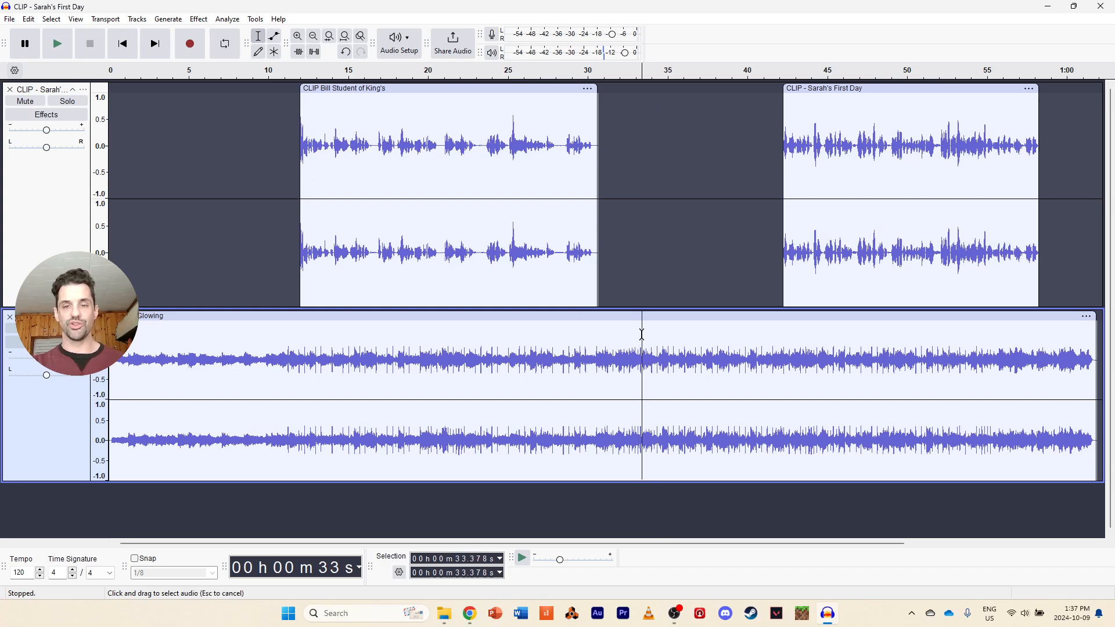
pyautogui.moveTo(825, 90); pyautogui.dragTo(698, 111)
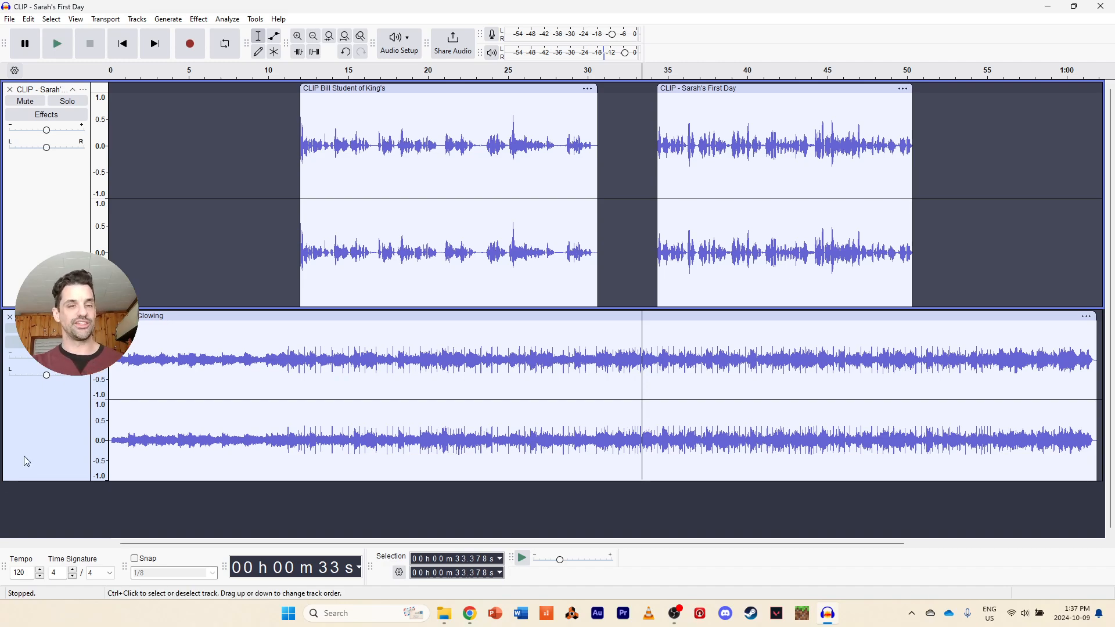
# Play from about 9.8 s to hear how the first voice clip comes in over the music
pyautogui.click(265, 378)
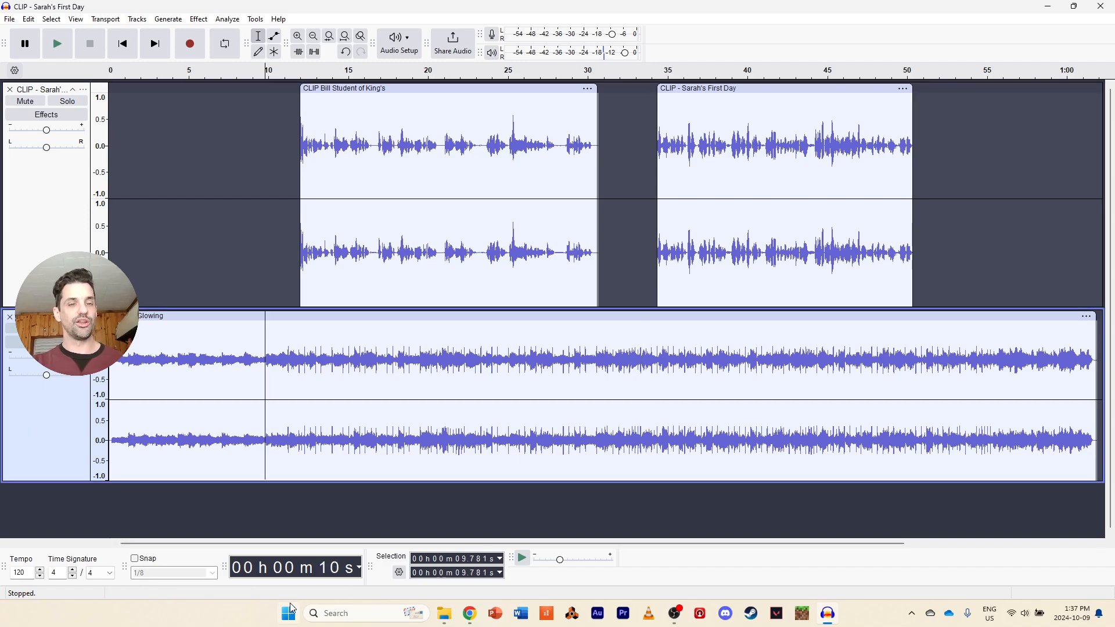
pyautogui.press('space')
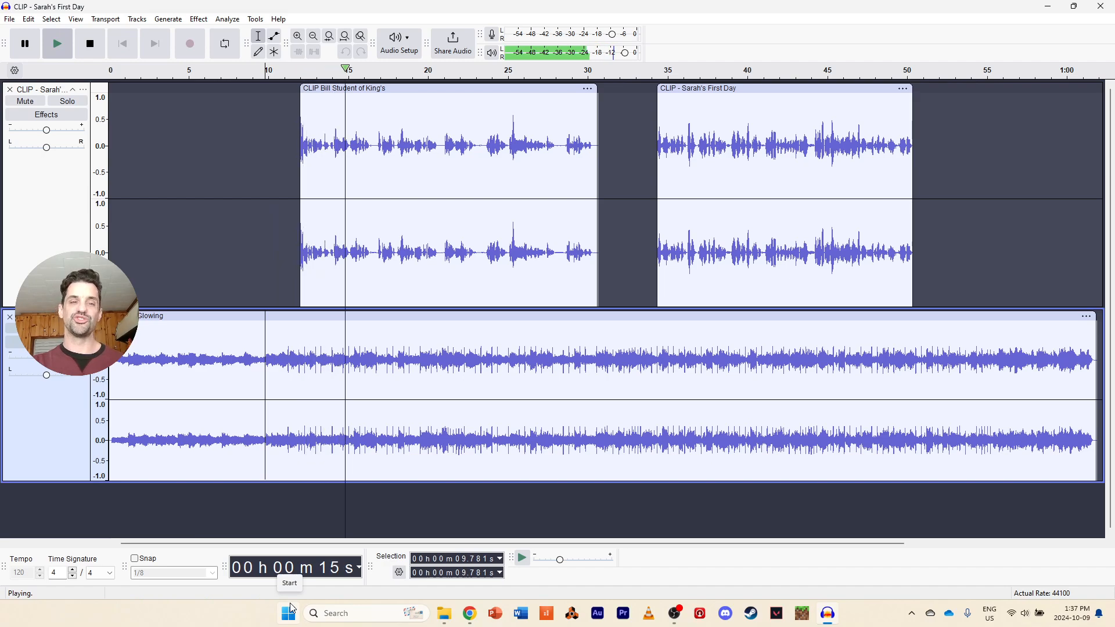
pyautogui.press('space')
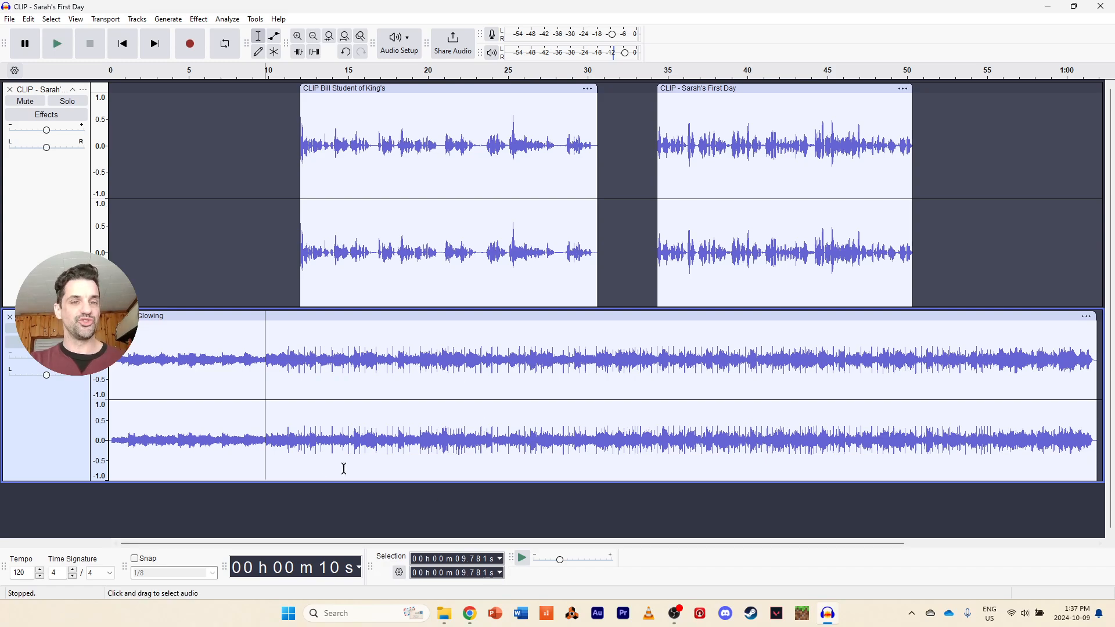
# Use the Envelope tool to fade the music from full volume at 10 s to a low level at about 14.3 s, and preview the fade
pyautogui.click(283, 329)
pyautogui.click(296, 331)
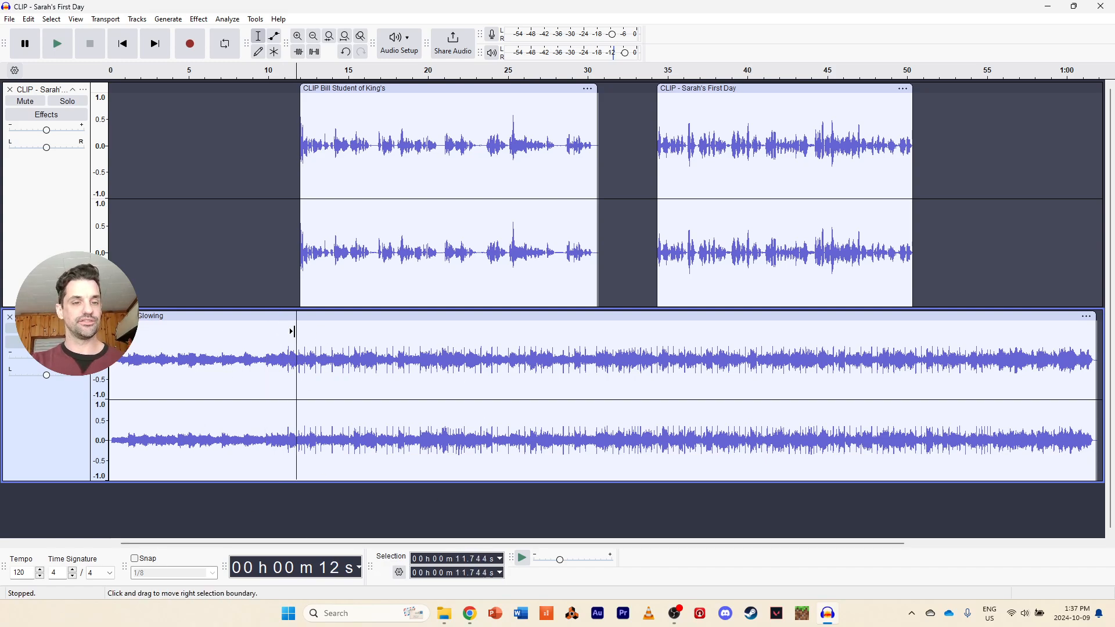
pyautogui.click(300, 37)
pyautogui.click(299, 38)
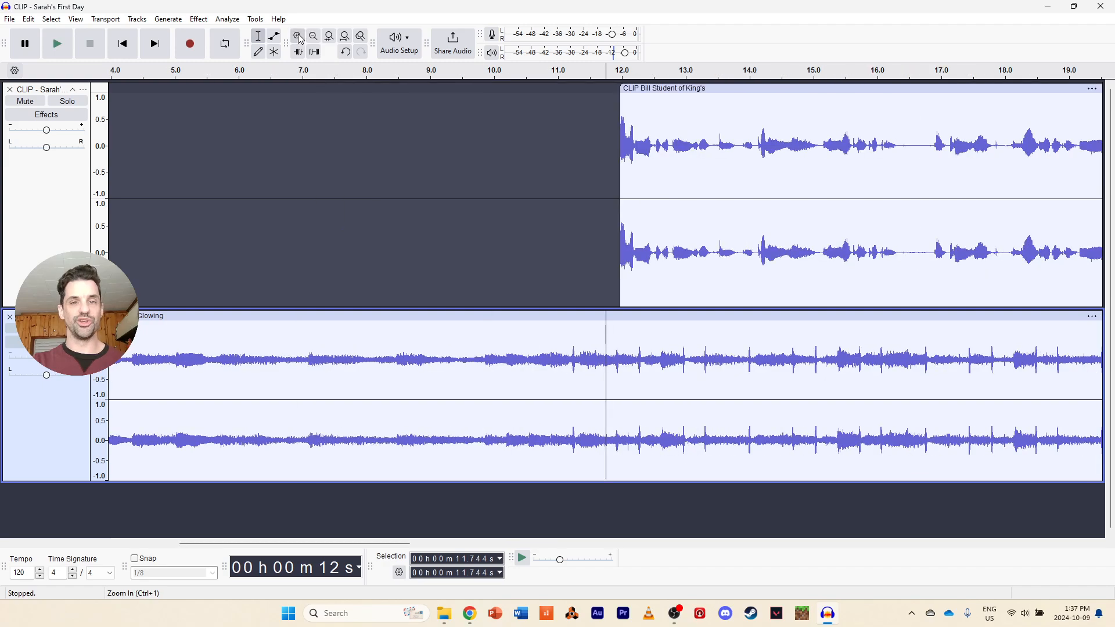
pyautogui.click(301, 39)
pyautogui.click(313, 38)
pyautogui.click(314, 38)
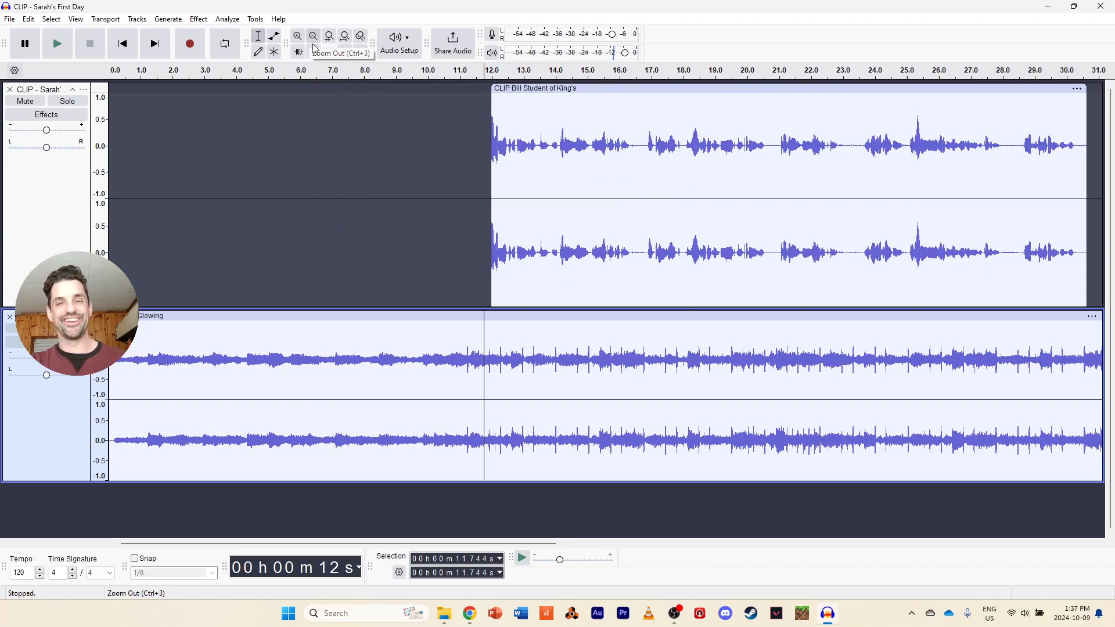
pyautogui.click(276, 39)
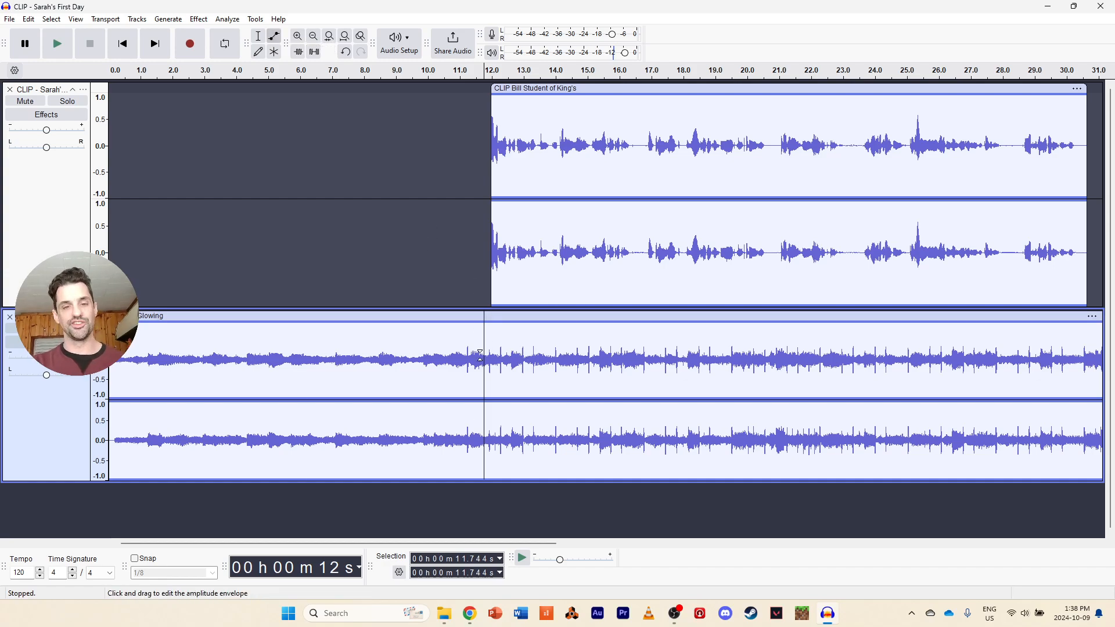
pyautogui.click(427, 321)
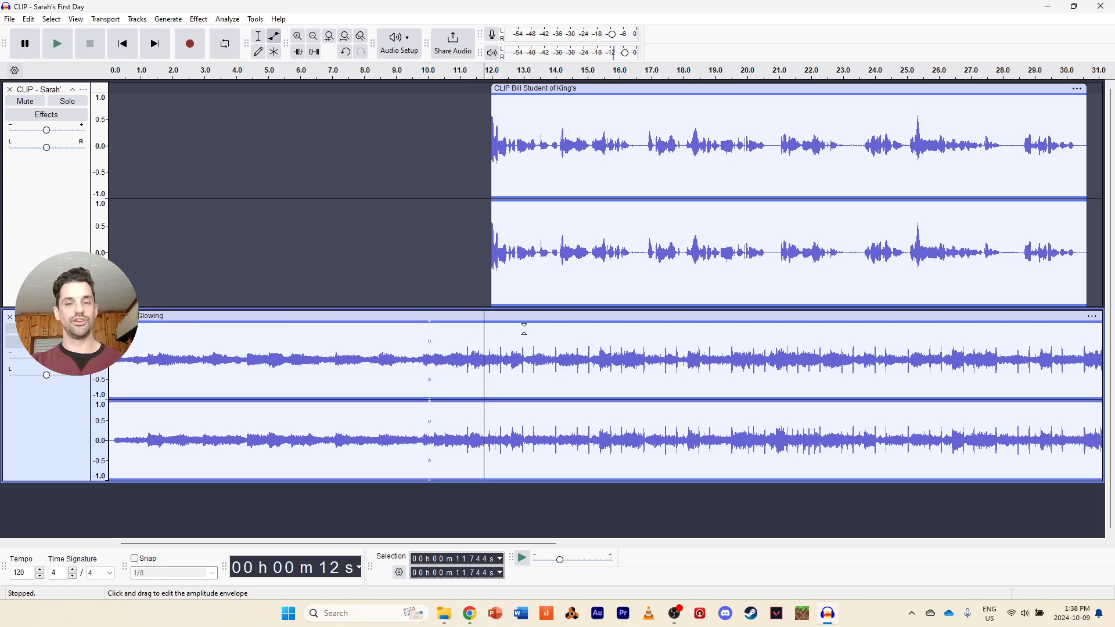
pyautogui.moveTo(566, 323); pyautogui.dragTo(563, 353)
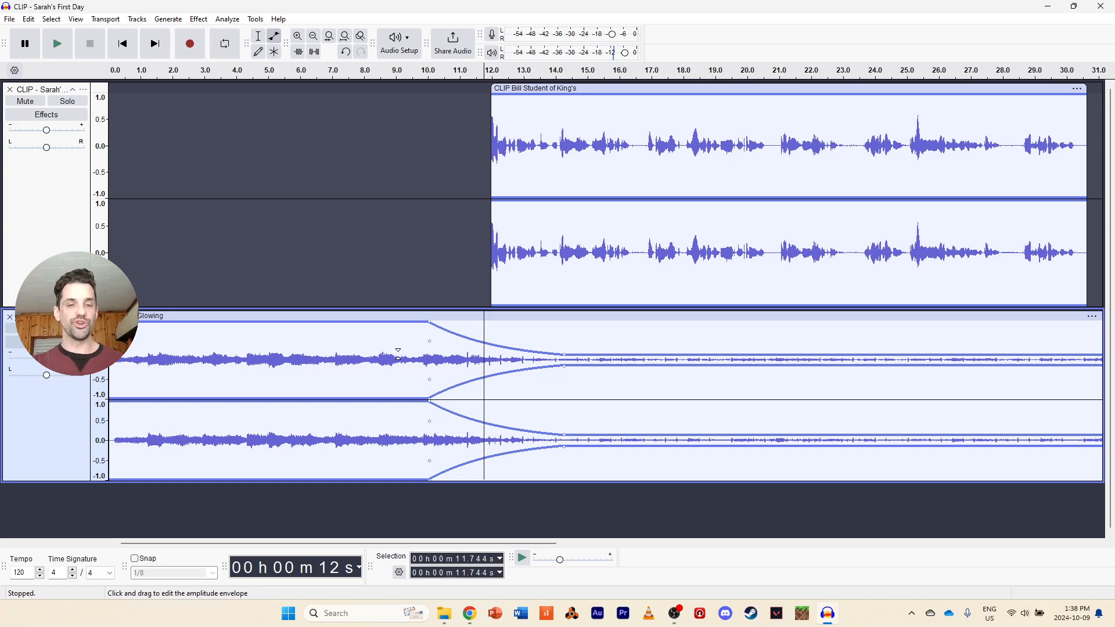
pyautogui.click(360, 79)
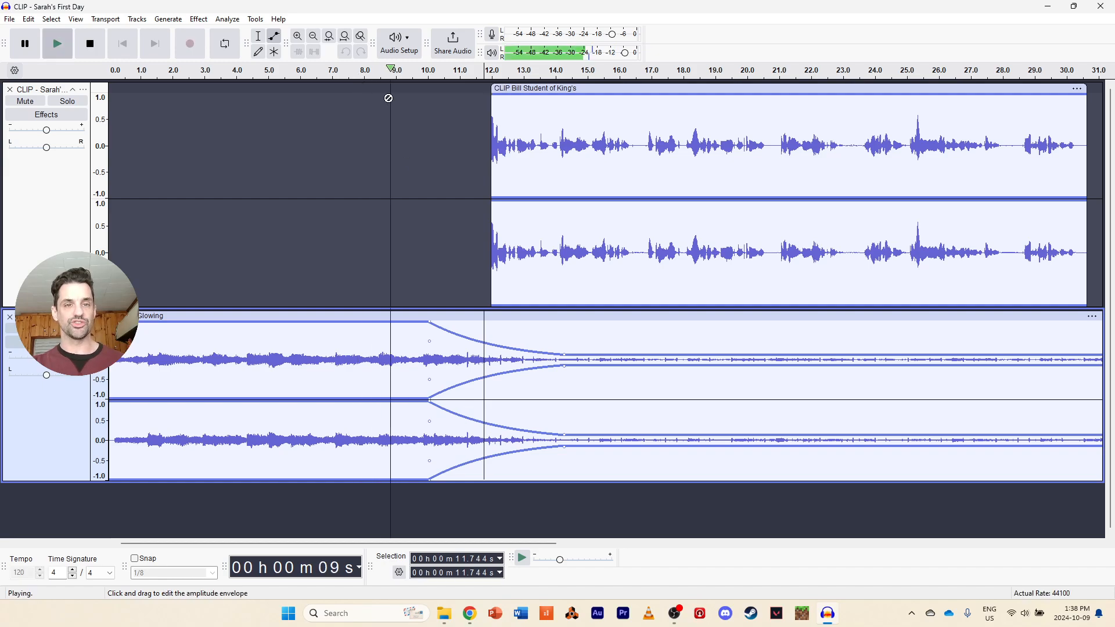
pyautogui.press('space')
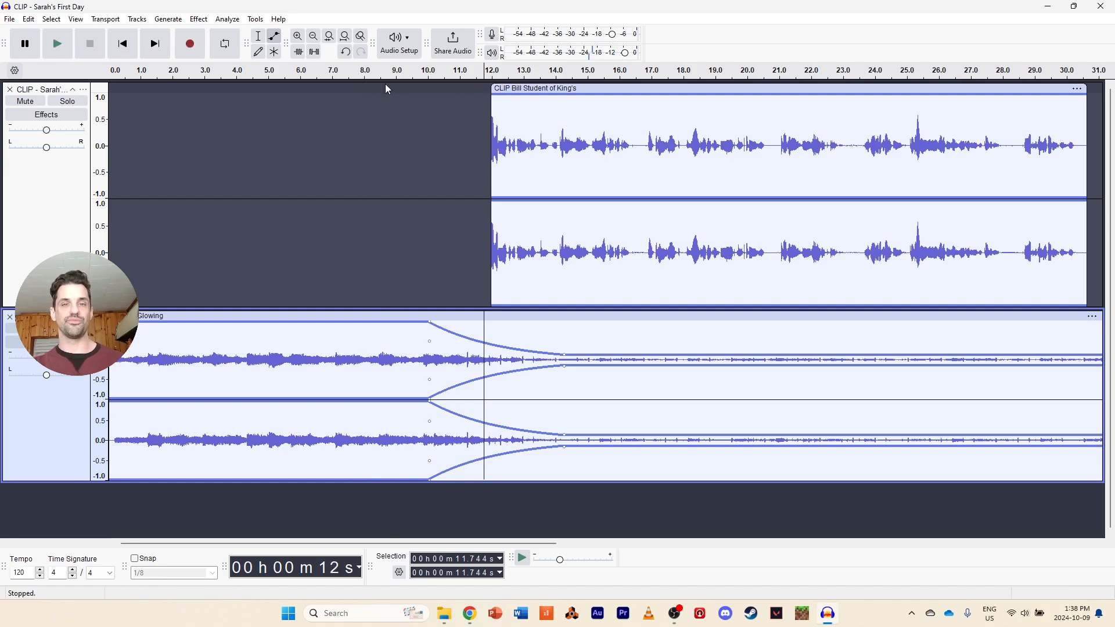
# Play from about 7 s to hear the music fade down as the first voice clip comes in
pyautogui.click(256, 42)
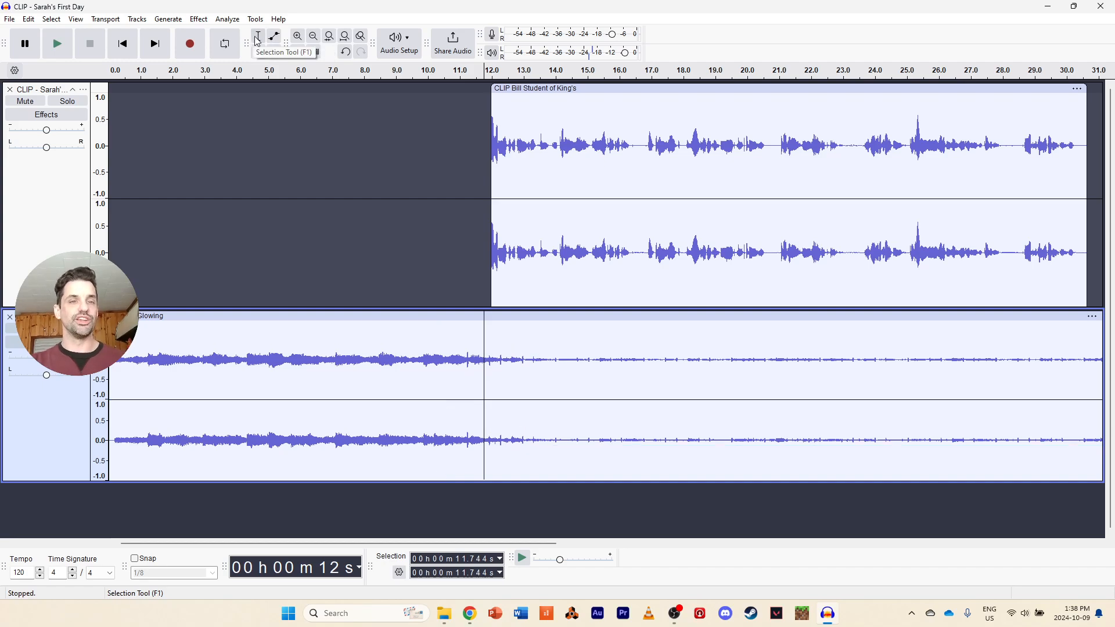
pyautogui.click(348, 231)
pyautogui.click(335, 232)
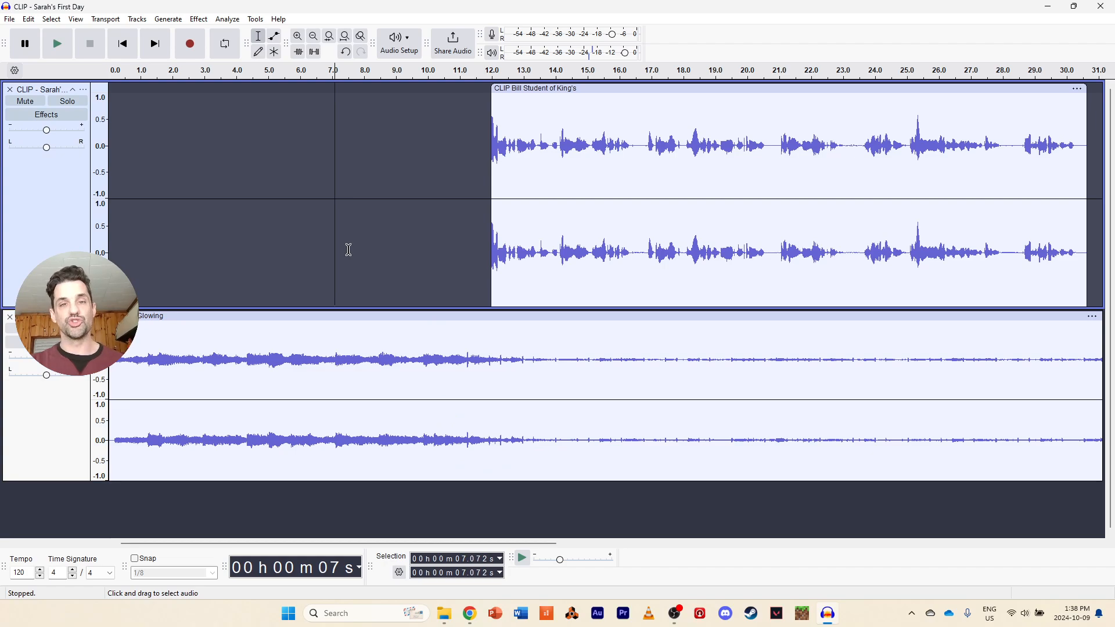
pyautogui.click(335, 362)
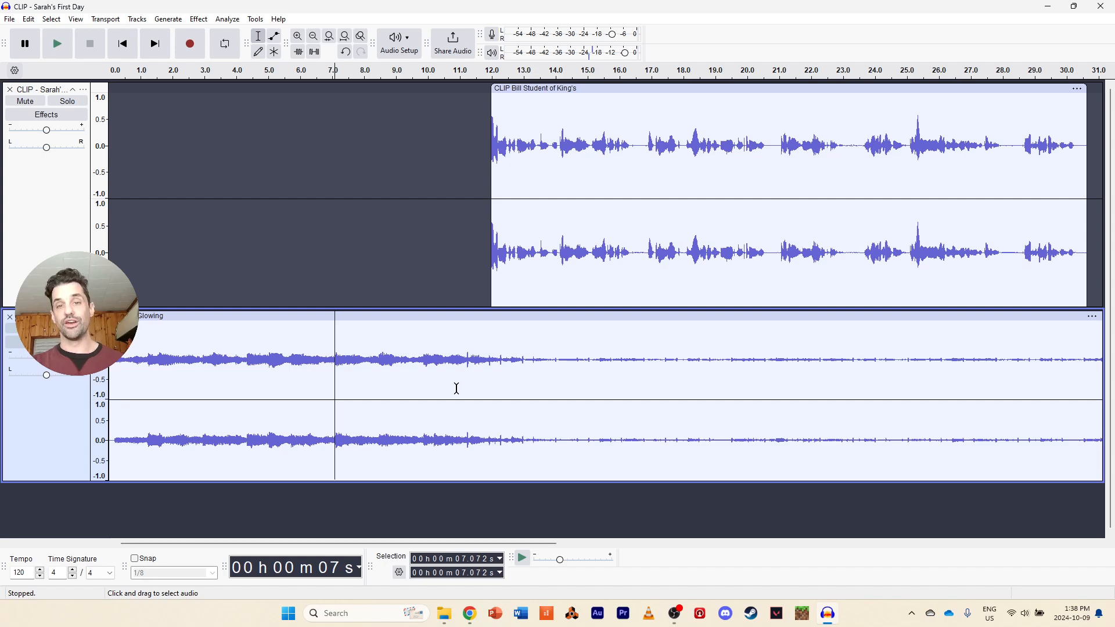
pyautogui.press('space')
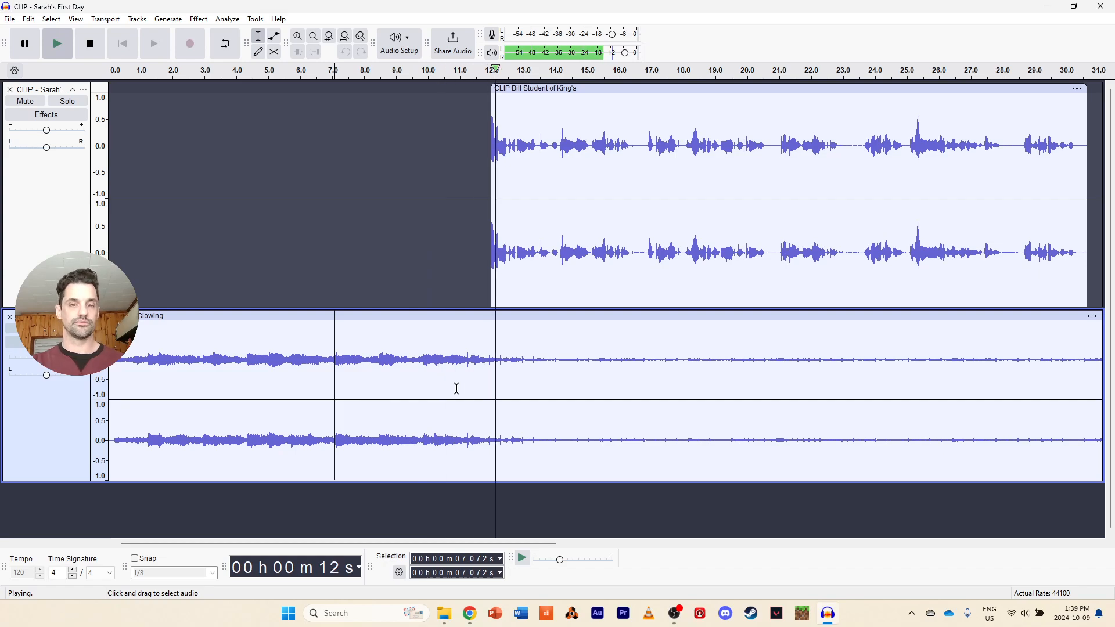
pyautogui.press('space')
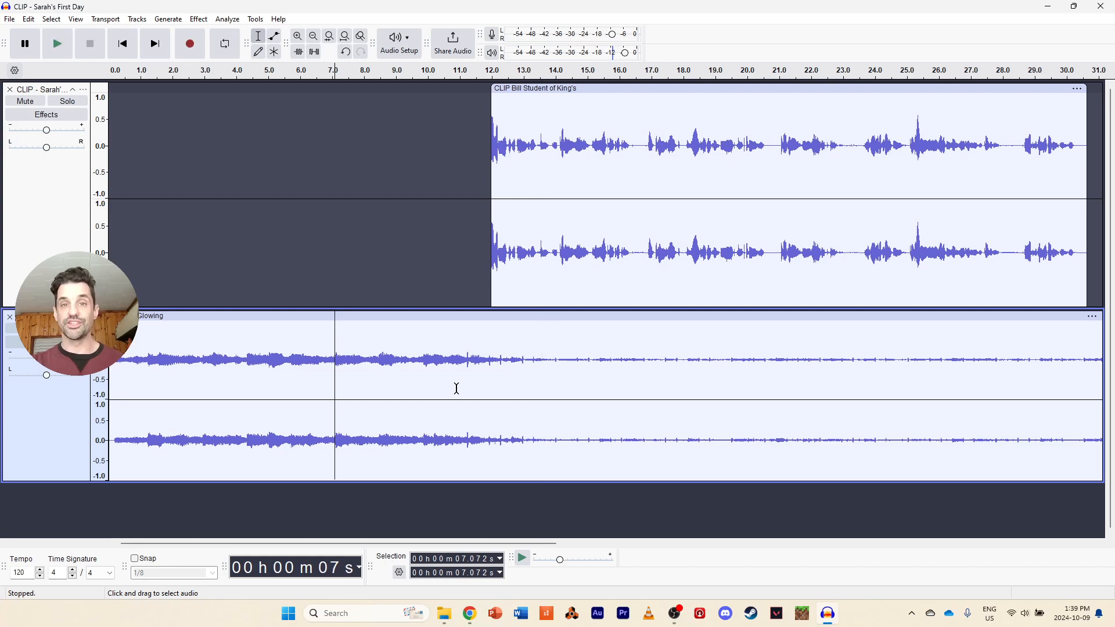
# Use the Envelope tool to raise the music to full volume between the voice clips (about 31–33.6 s) and again from about 51 s, low beneath the second clip
pyautogui.doubleClick(309, 41)
pyautogui.click(277, 39)
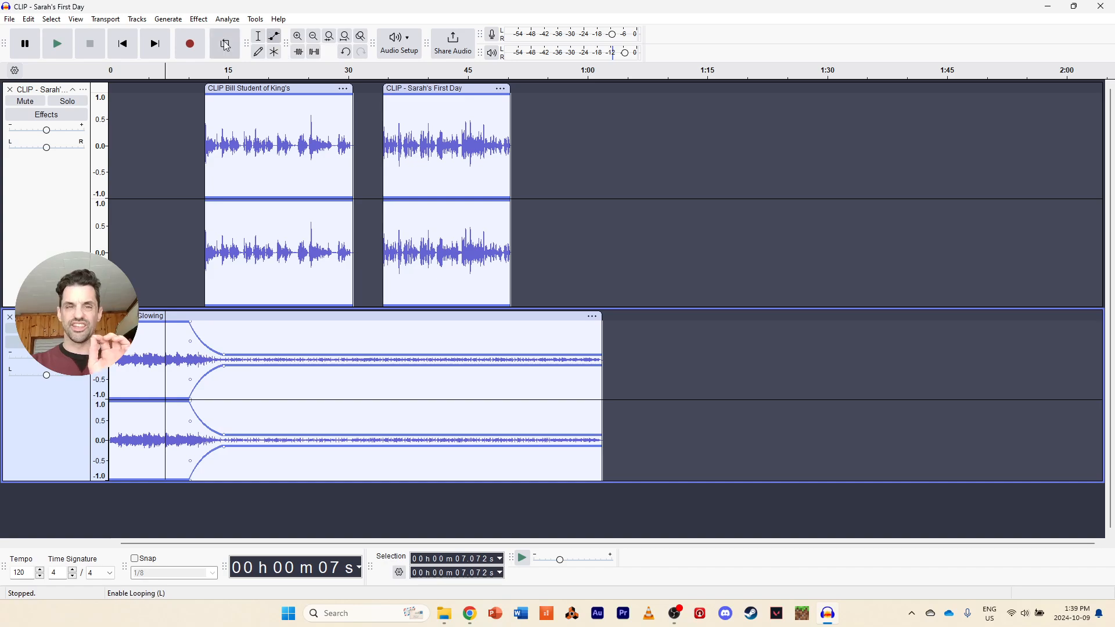
pyautogui.click(301, 38)
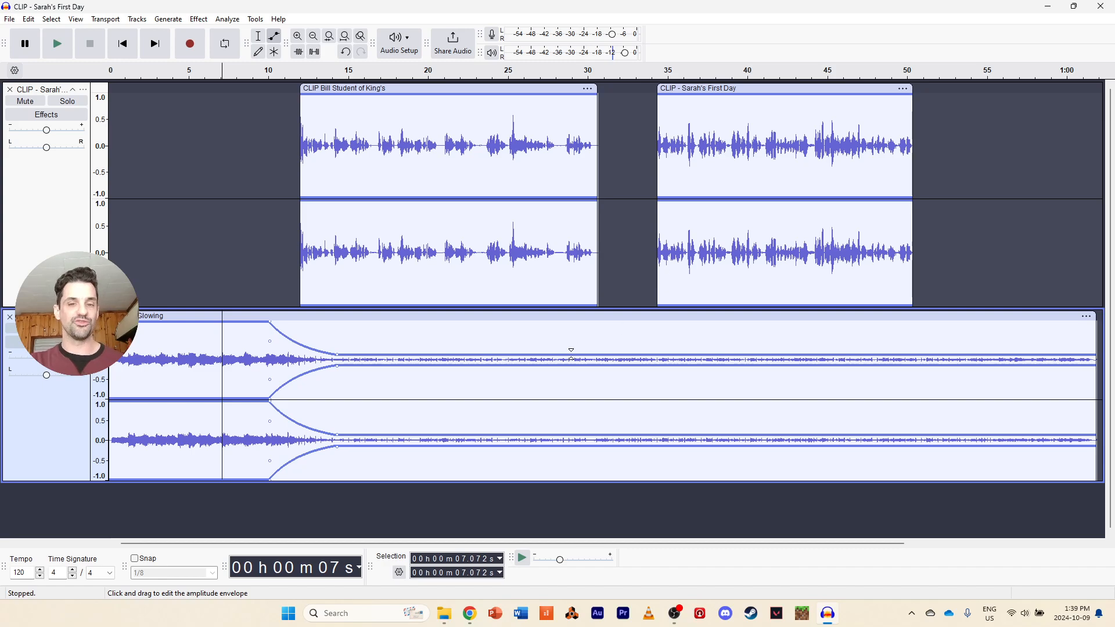
pyautogui.click(562, 355)
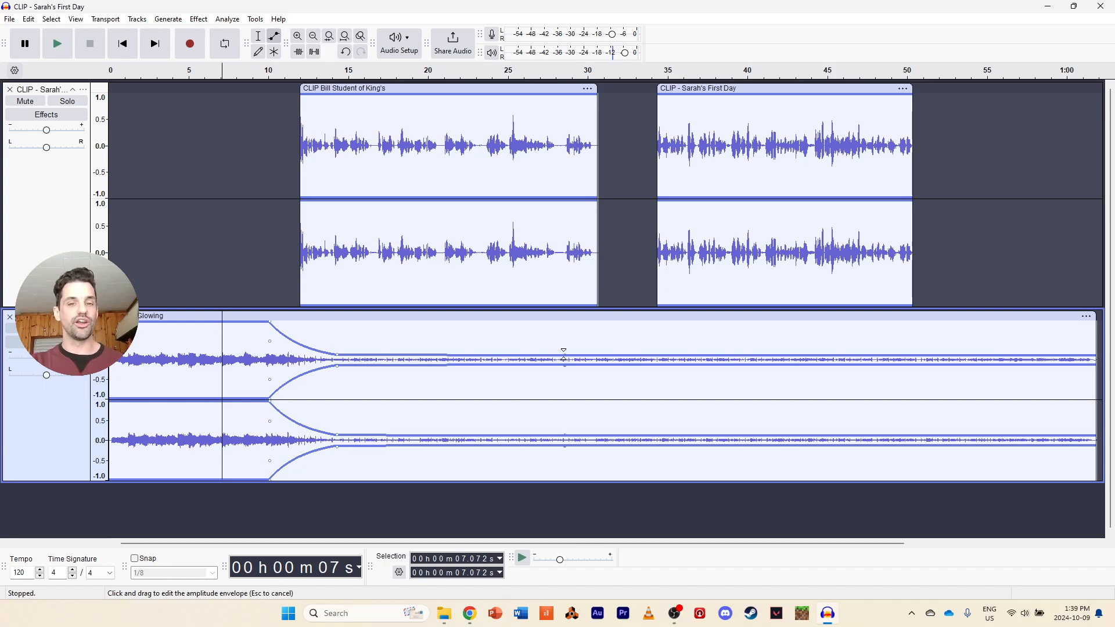
pyautogui.moveTo(593, 355); pyautogui.dragTo(668, 352)
pyautogui.click(646, 323)
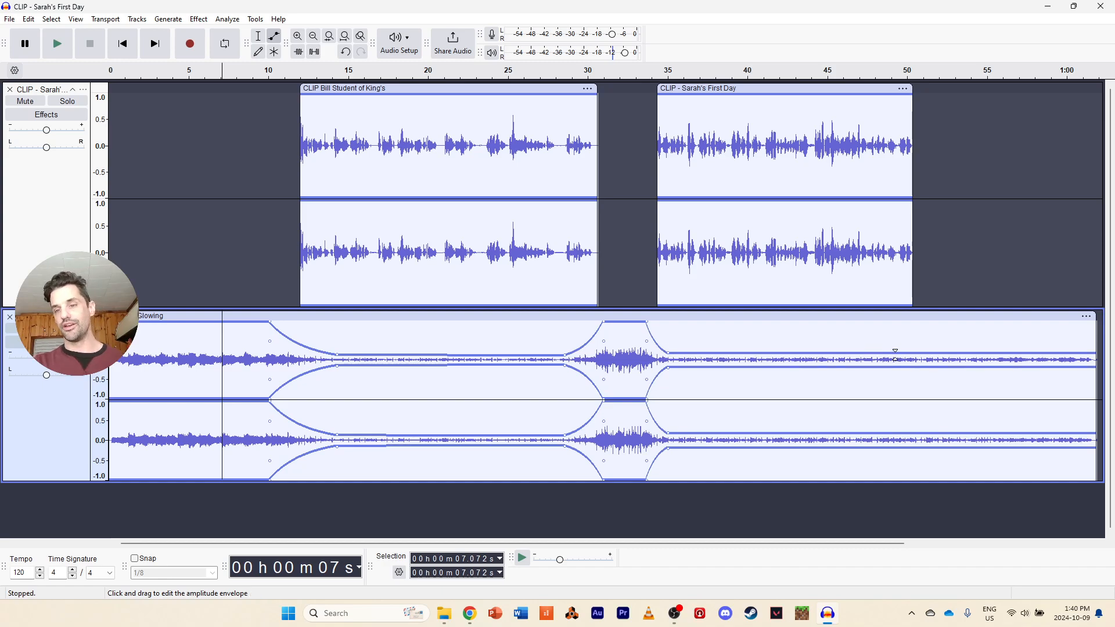
pyautogui.click(895, 354)
pyautogui.moveTo(919, 354); pyautogui.dragTo(894, 353)
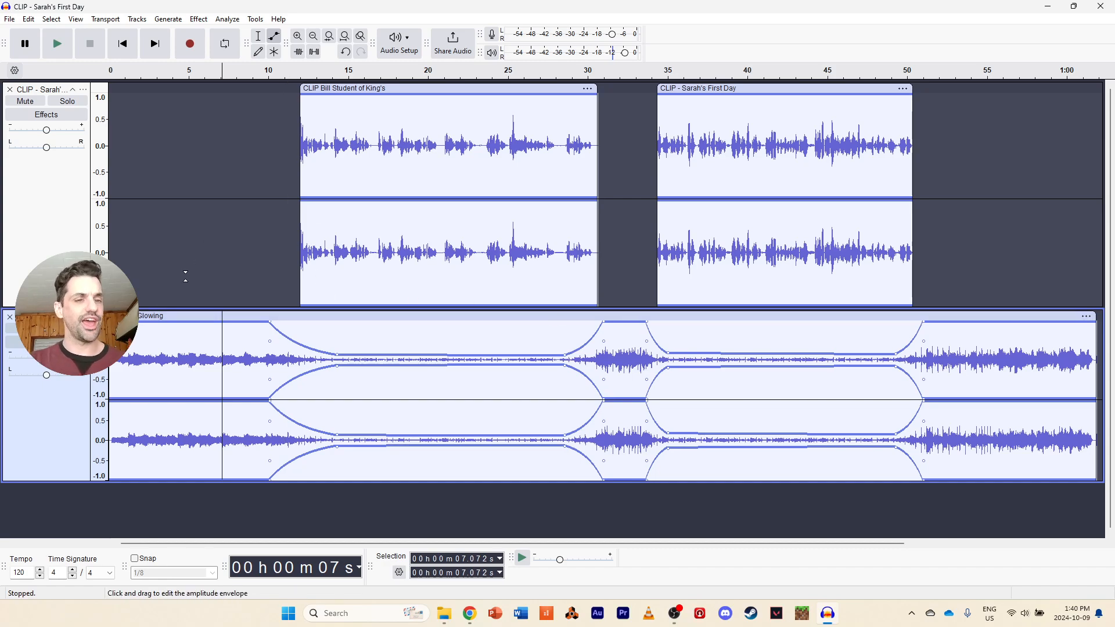
# Return to the Selection tool and play the whole mix from the start
pyautogui.click(259, 37)
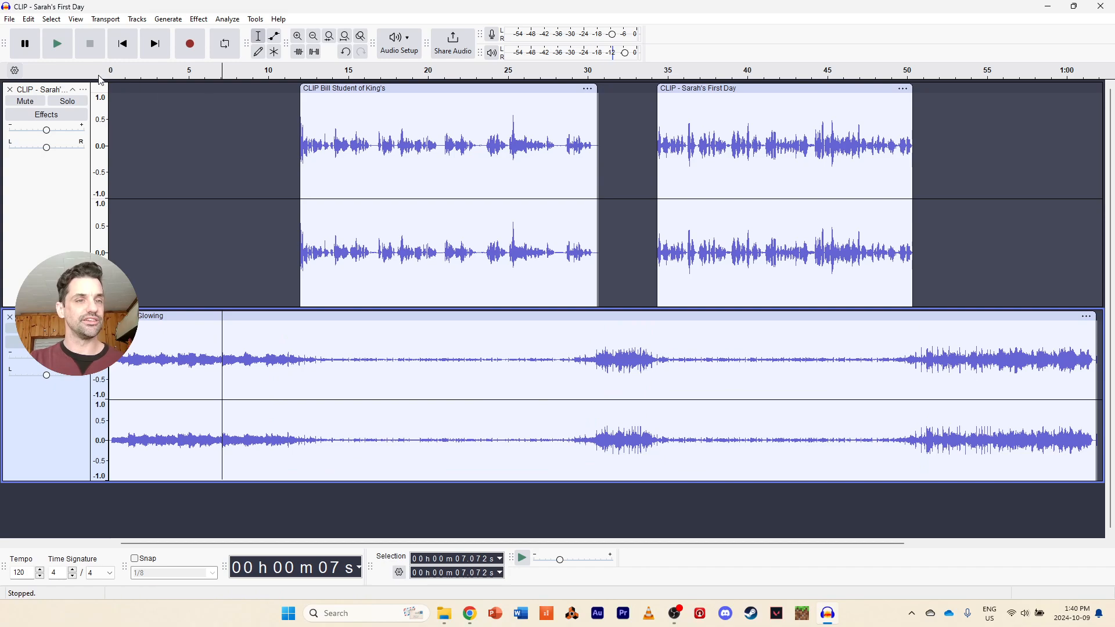
pyautogui.click(122, 46)
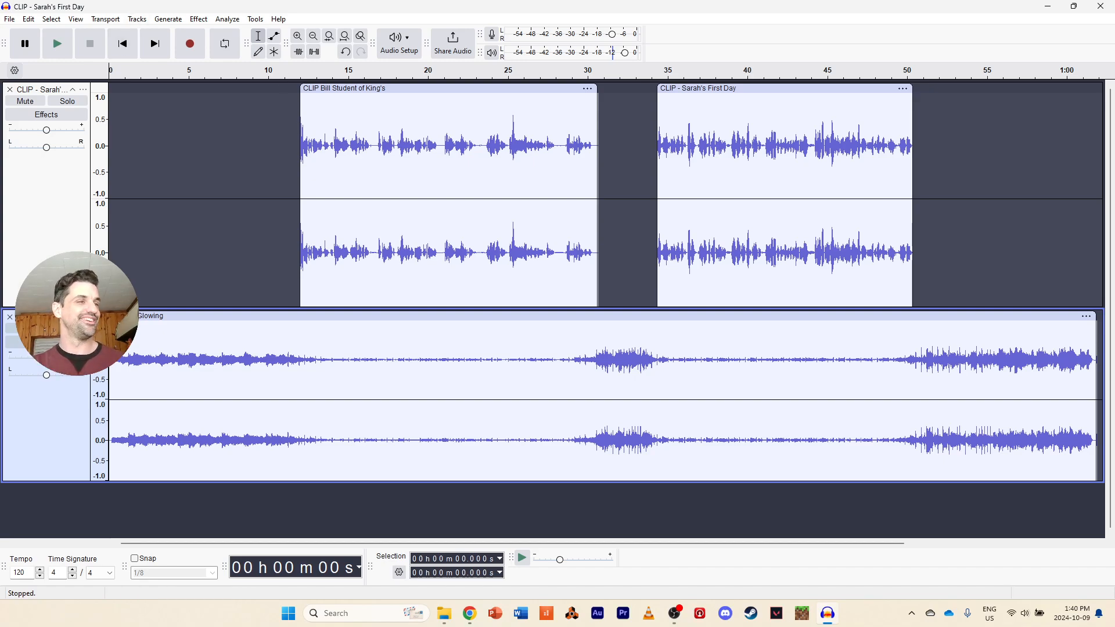
pyautogui.click(57, 44)
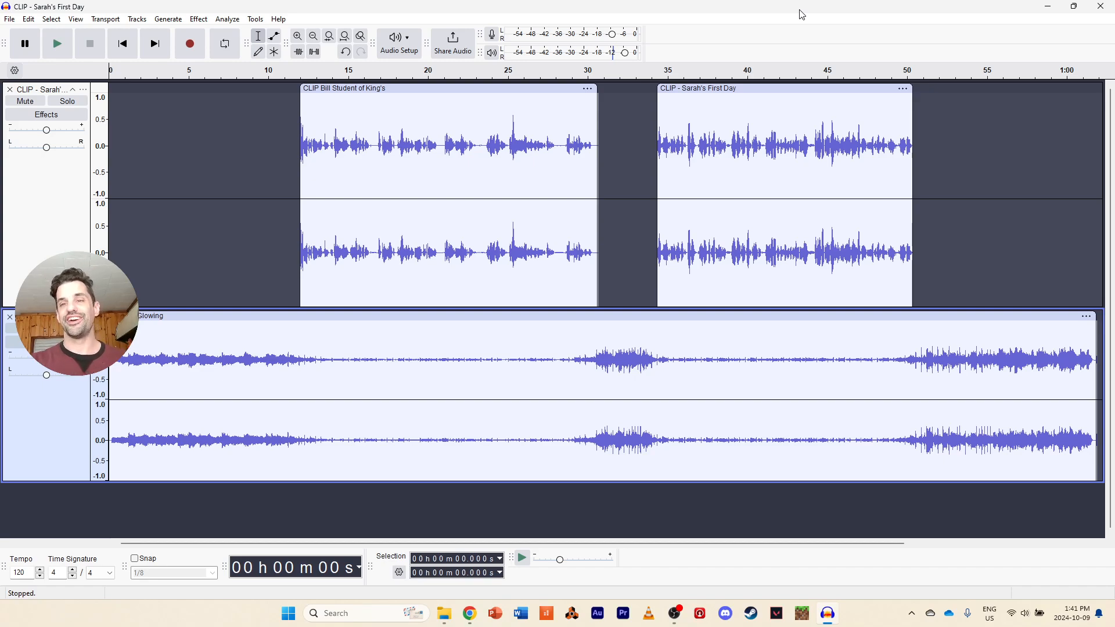
# Play the second voice clip from about 46.5 s to find the passage to cut near its end
pyautogui.click(869, 157)
pyautogui.doubleClick(298, 37)
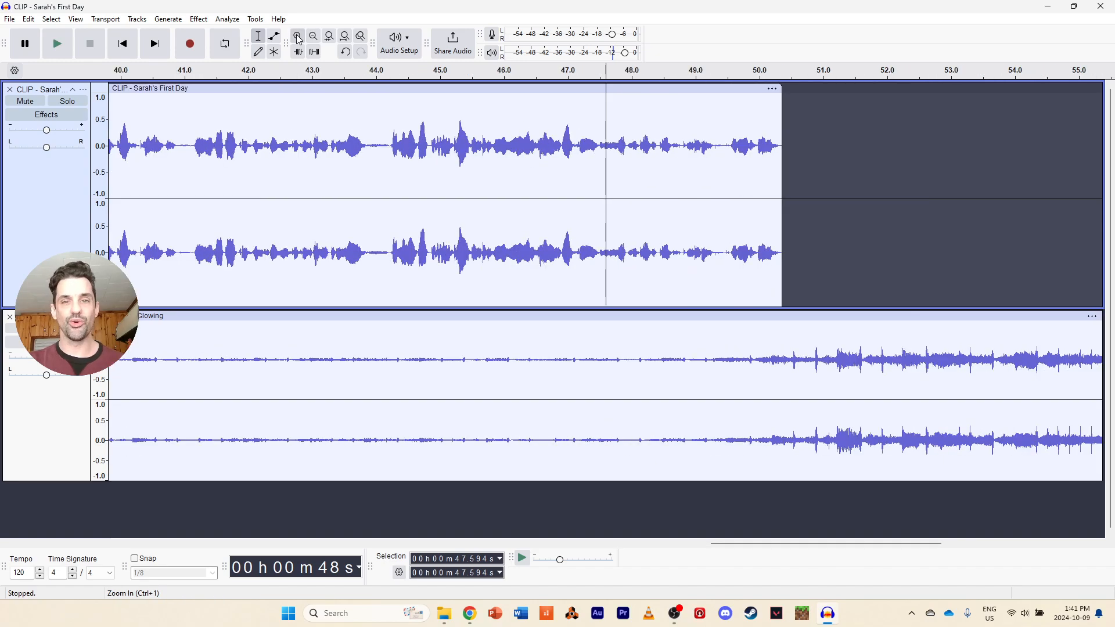
pyautogui.click(298, 37)
pyautogui.click(470, 142)
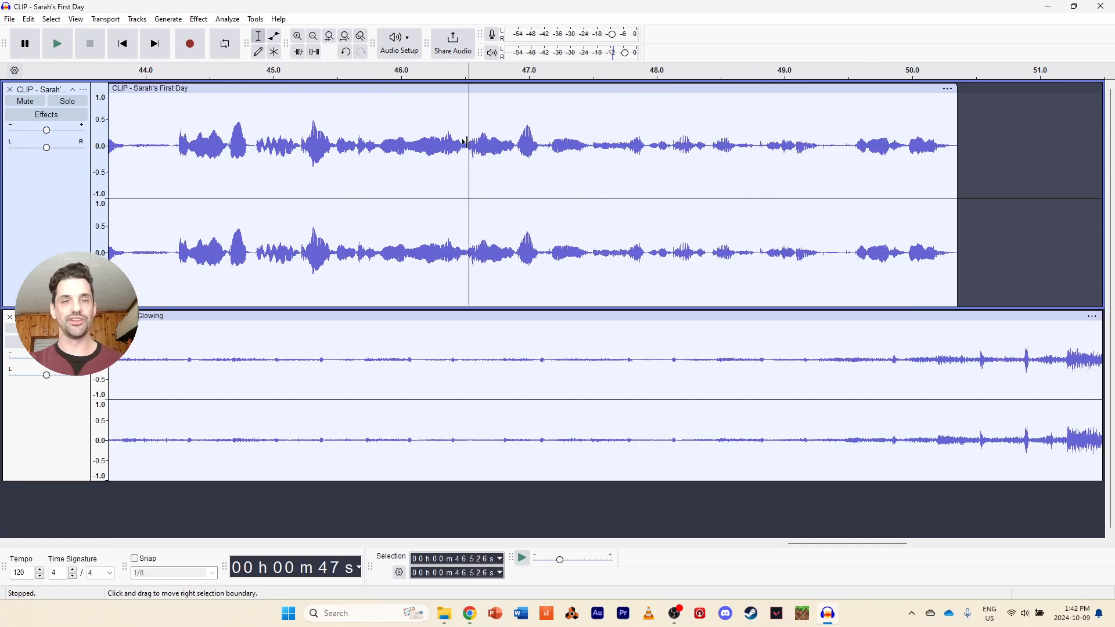
pyautogui.press('space')
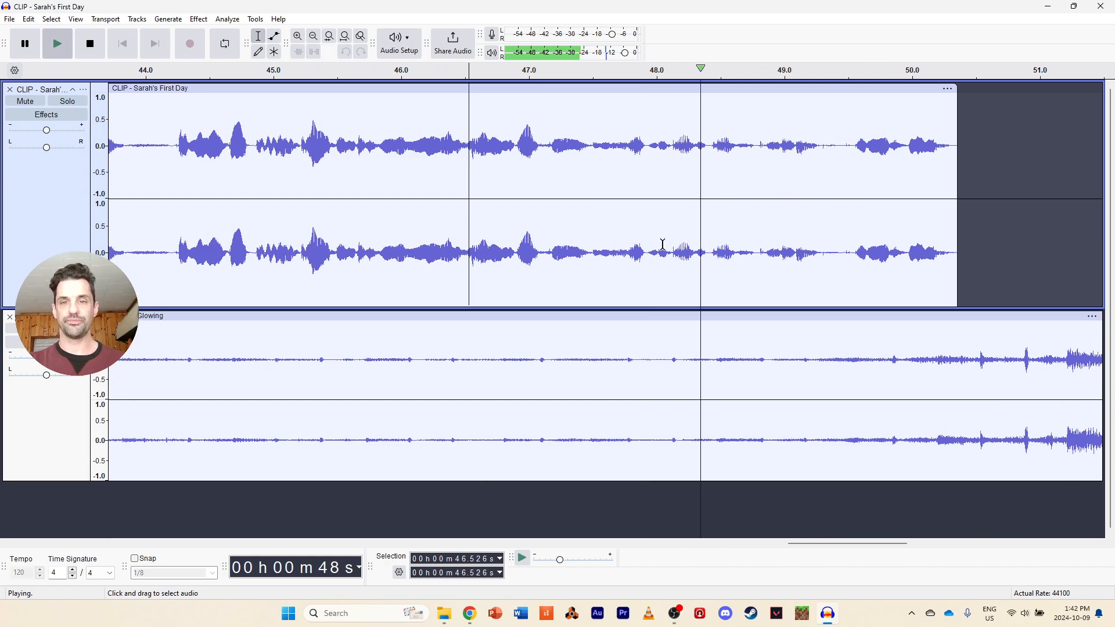
pyautogui.click(550, 140)
pyautogui.press('space')
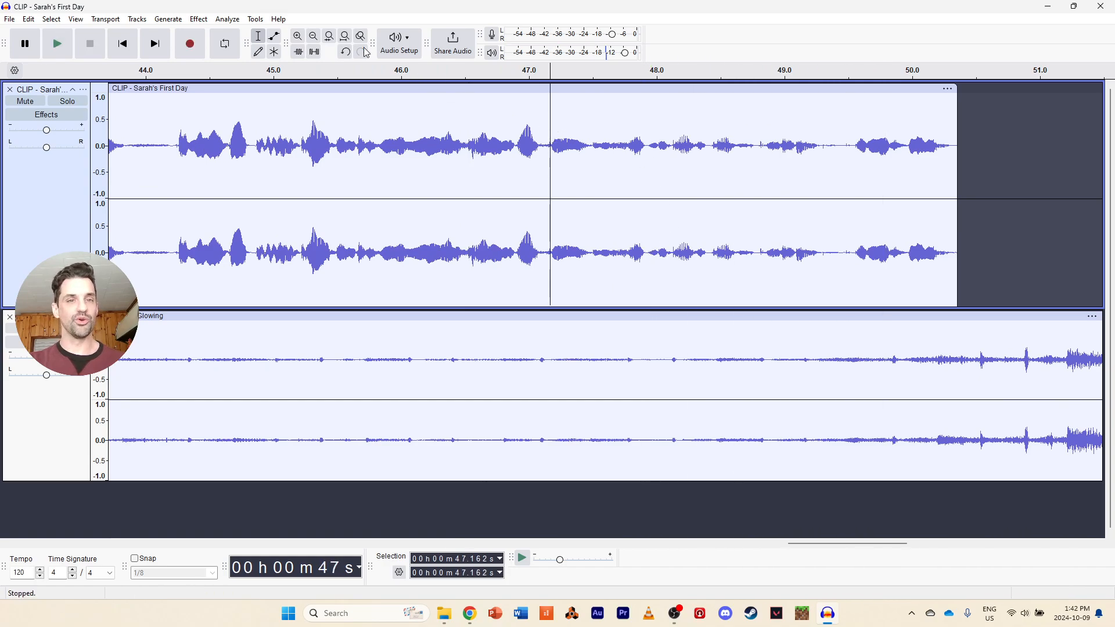
# Replay the second voice clip from about 47.2 s and 47.5 s to pinpoint where the cut should start
pyautogui.click(302, 36)
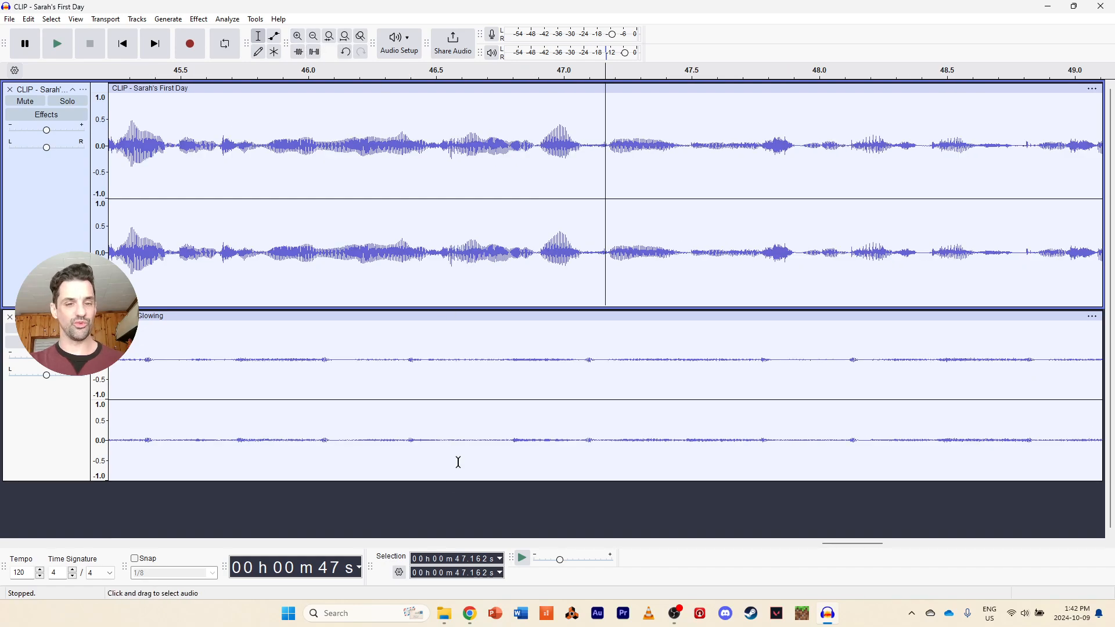
pyautogui.moveTo(843, 545); pyautogui.dragTo(858, 544)
pyautogui.click(316, 43)
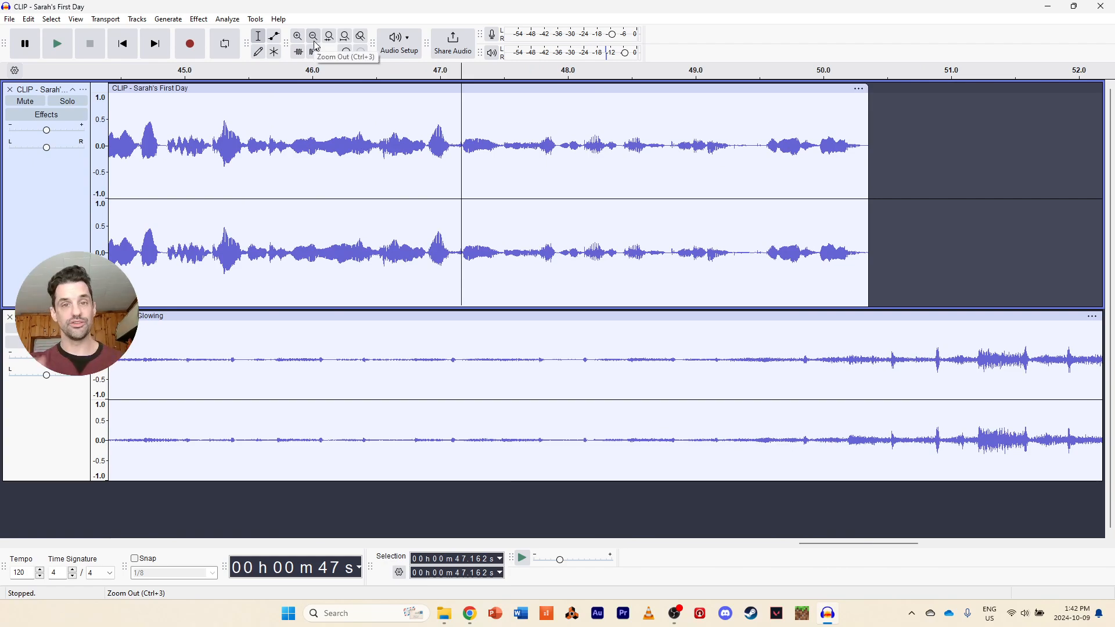
pyautogui.press('space')
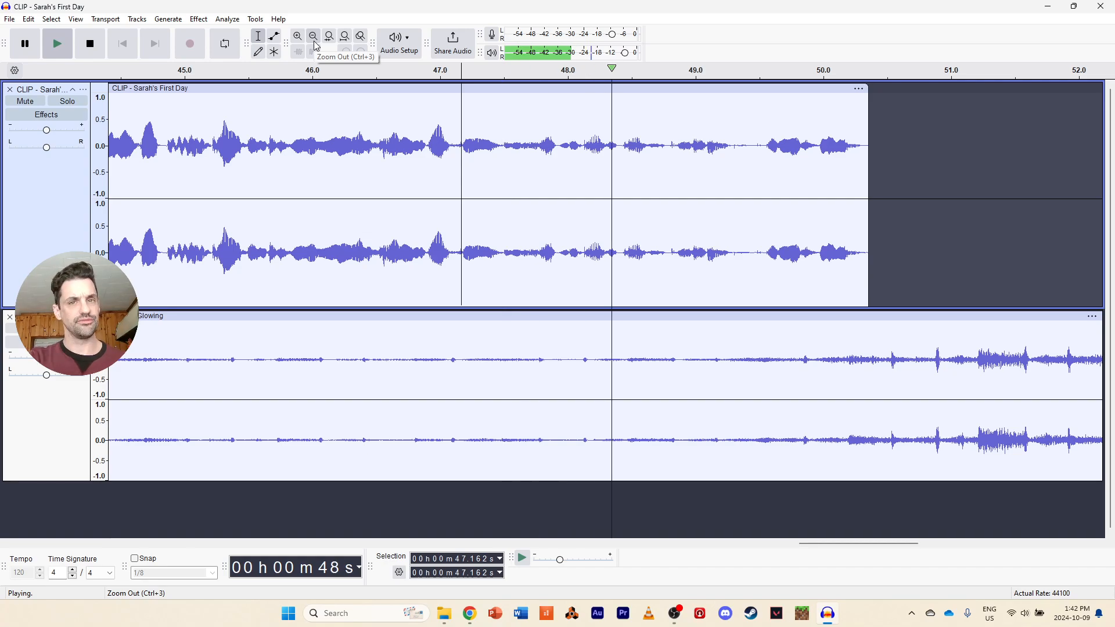
pyautogui.press('space')
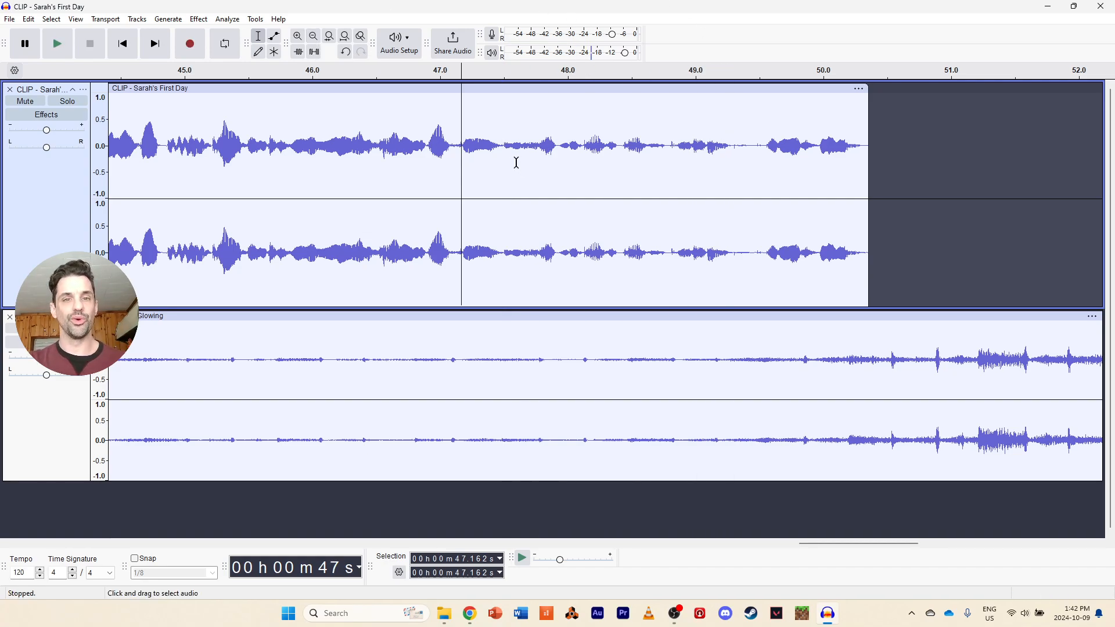
pyautogui.click(505, 144)
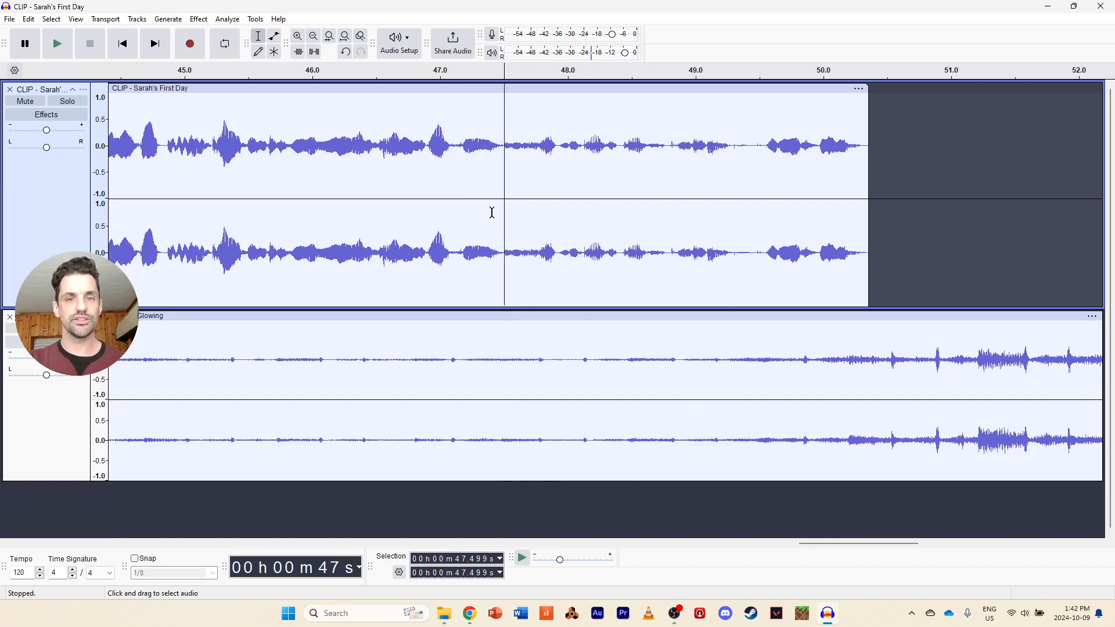
pyautogui.press('space')
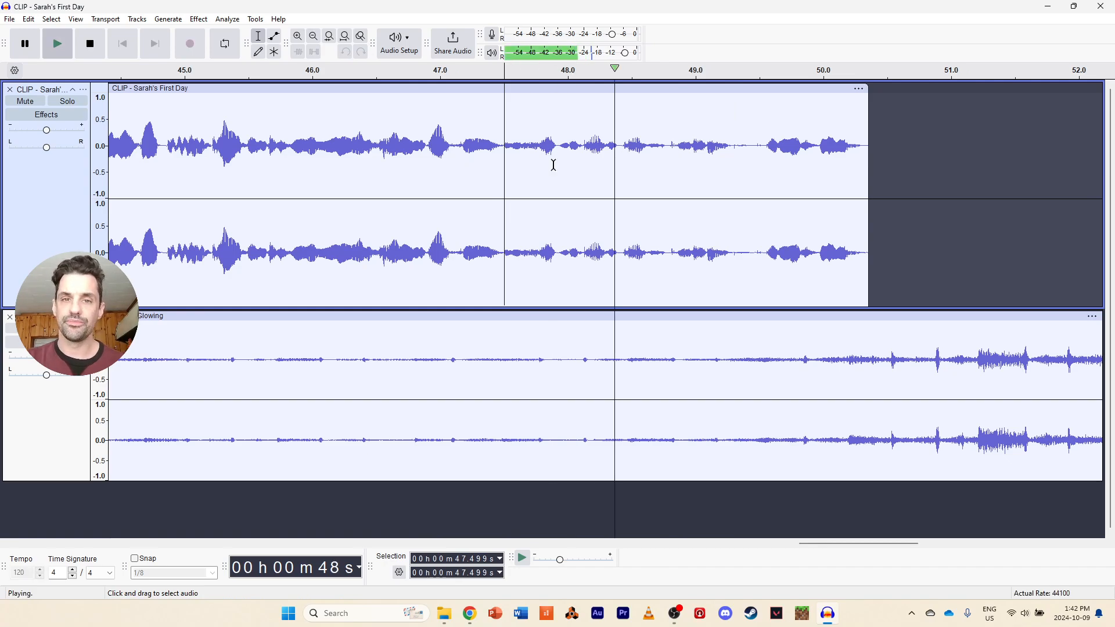
pyautogui.press('space')
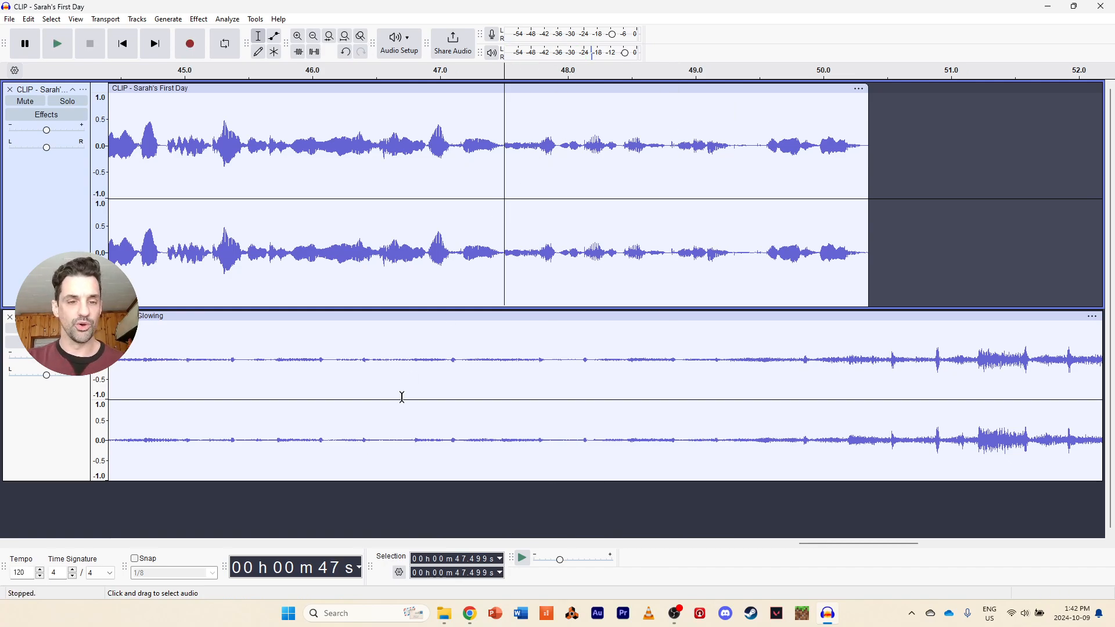
# Locate the end of the unwanted passage by ear and delete the second voice clip's audio from about 47.50 s to 47.94 s
pyautogui.click(298, 37)
pyautogui.press('space')
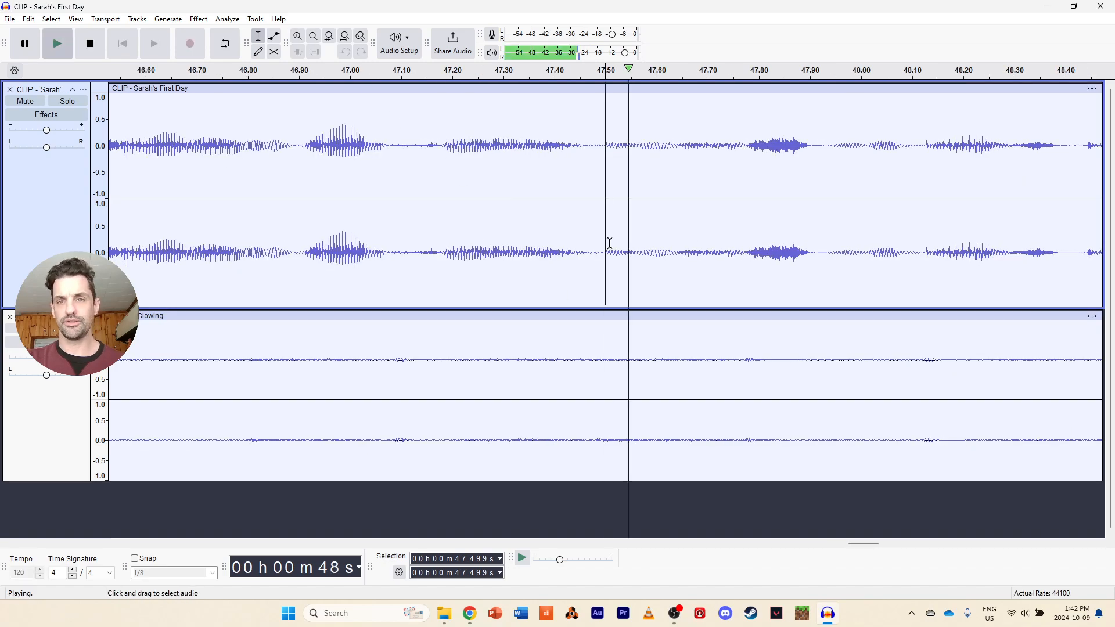
pyautogui.press('space')
pyautogui.press('space')
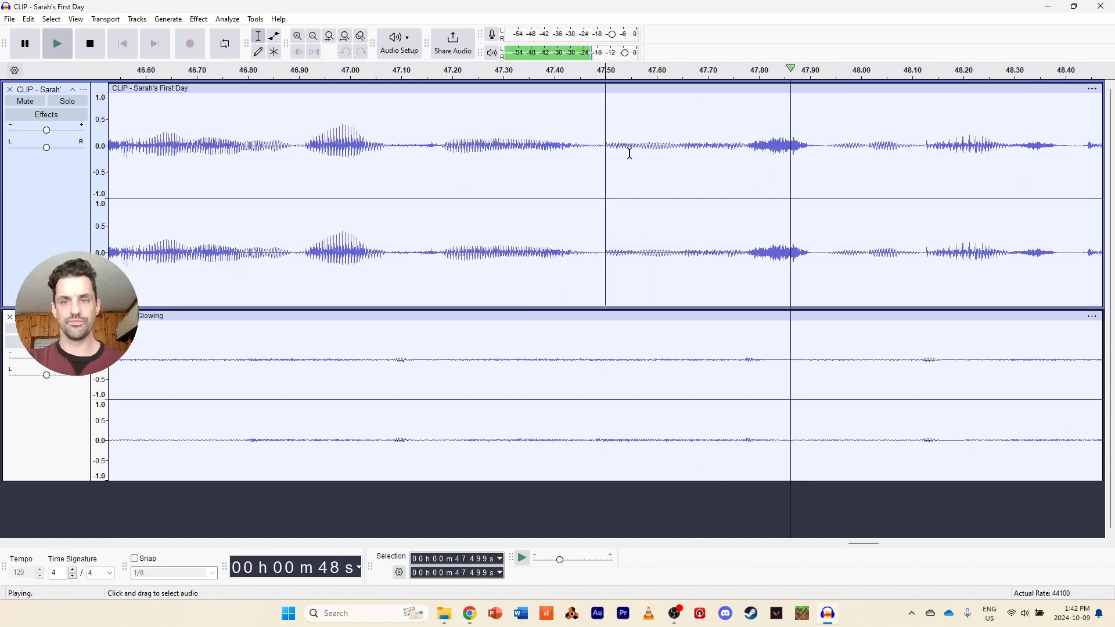
pyautogui.press('space')
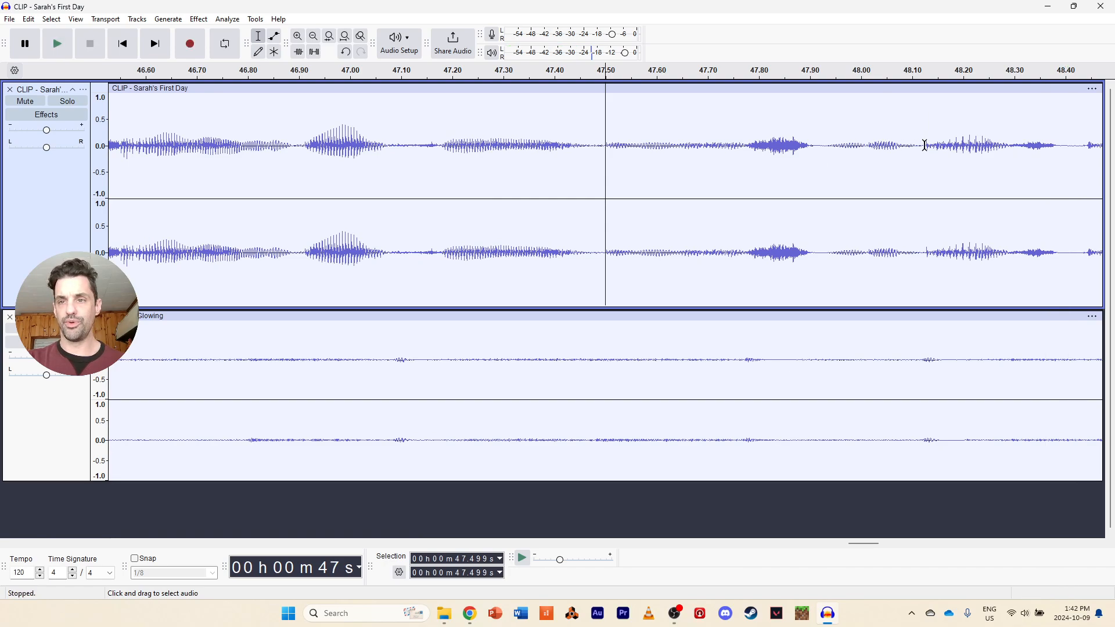
pyautogui.click(924, 145)
pyautogui.press('space')
pyautogui.press('space')
pyautogui.click(831, 145)
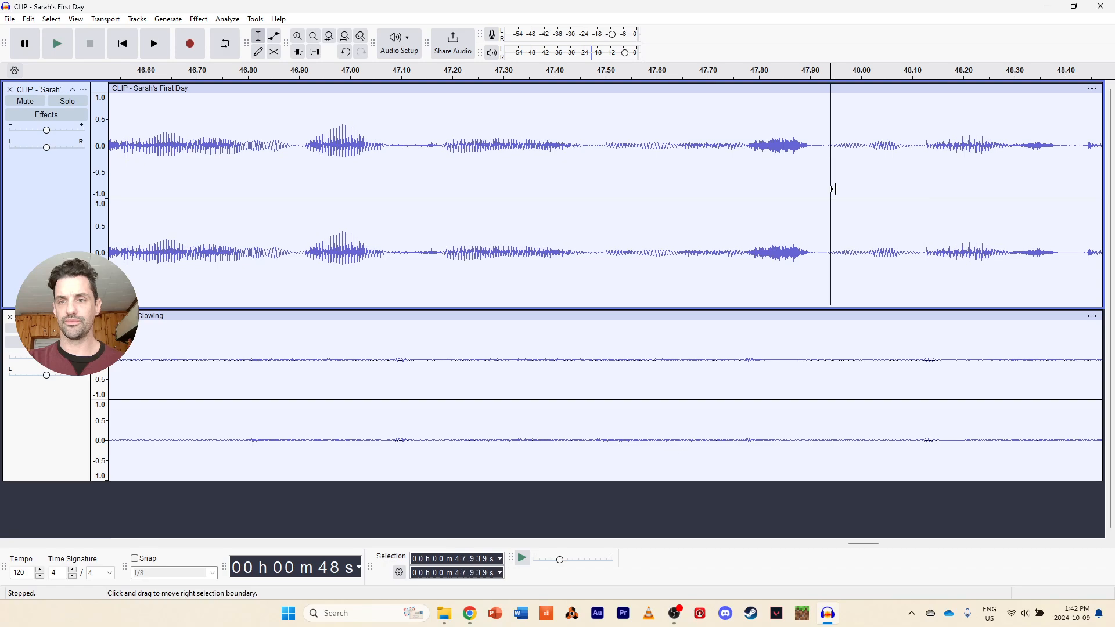
pyautogui.press('space')
pyautogui.press('space')
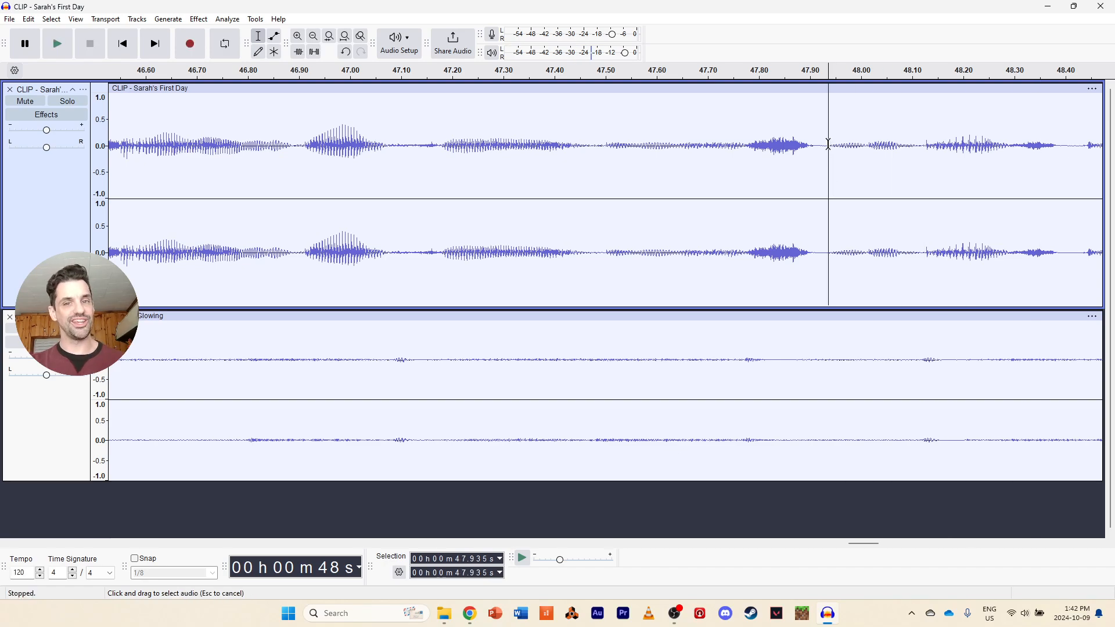
pyautogui.moveTo(829, 145); pyautogui.dragTo(607, 150)
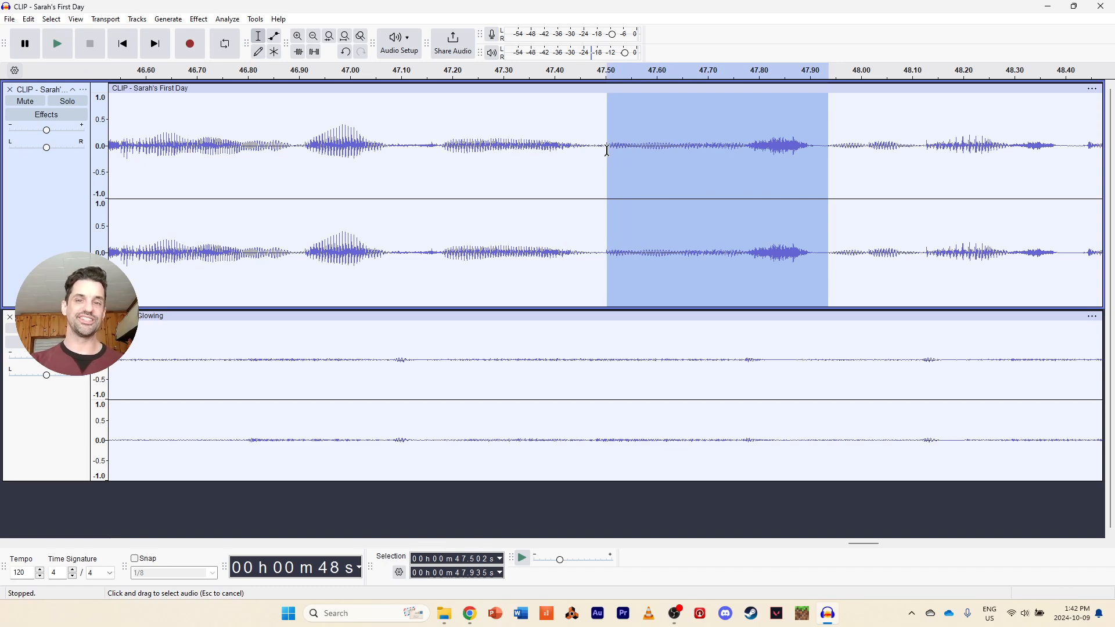
pyautogui.press('Delete')
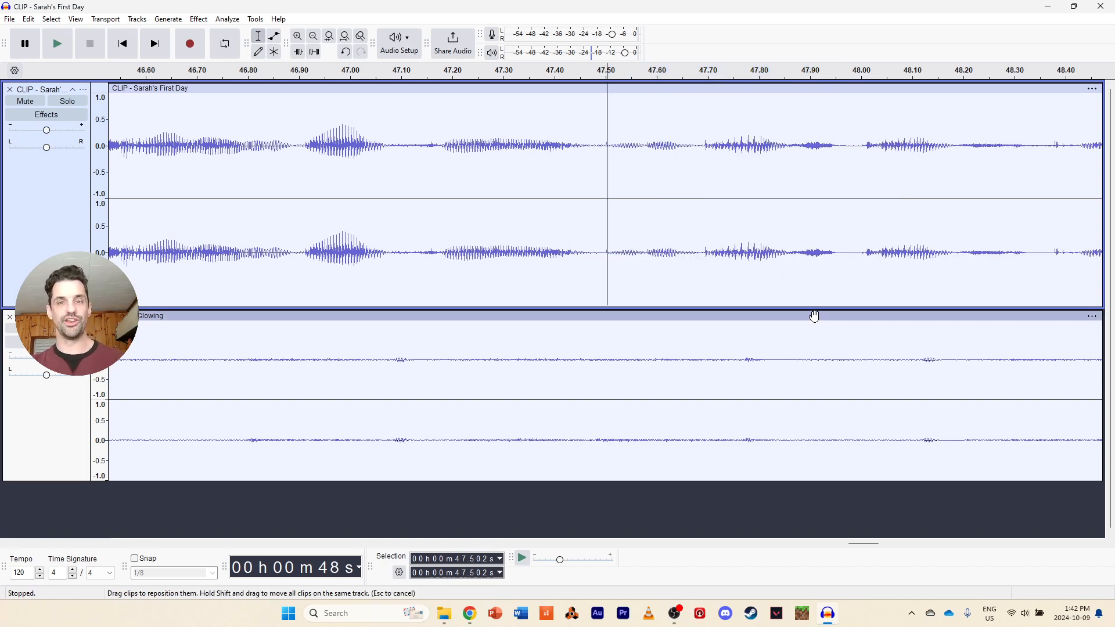
# Play from about 46.5 s to check how the second voice clip sounds across the cut
pyautogui.click(319, 39)
pyautogui.click(501, 147)
pyautogui.click(479, 142)
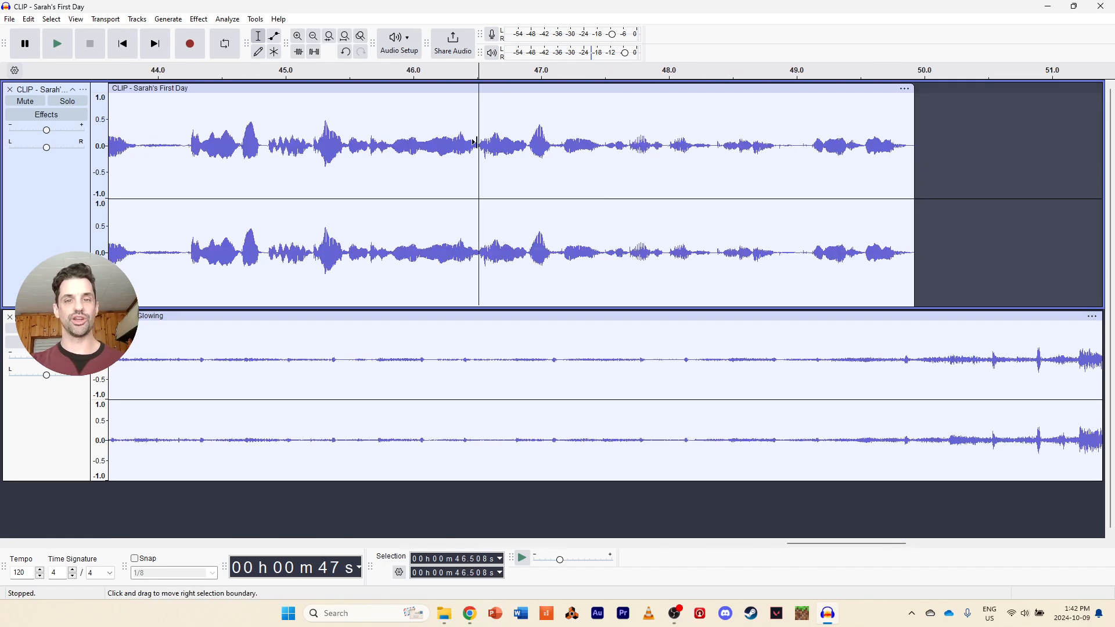
pyautogui.press('space')
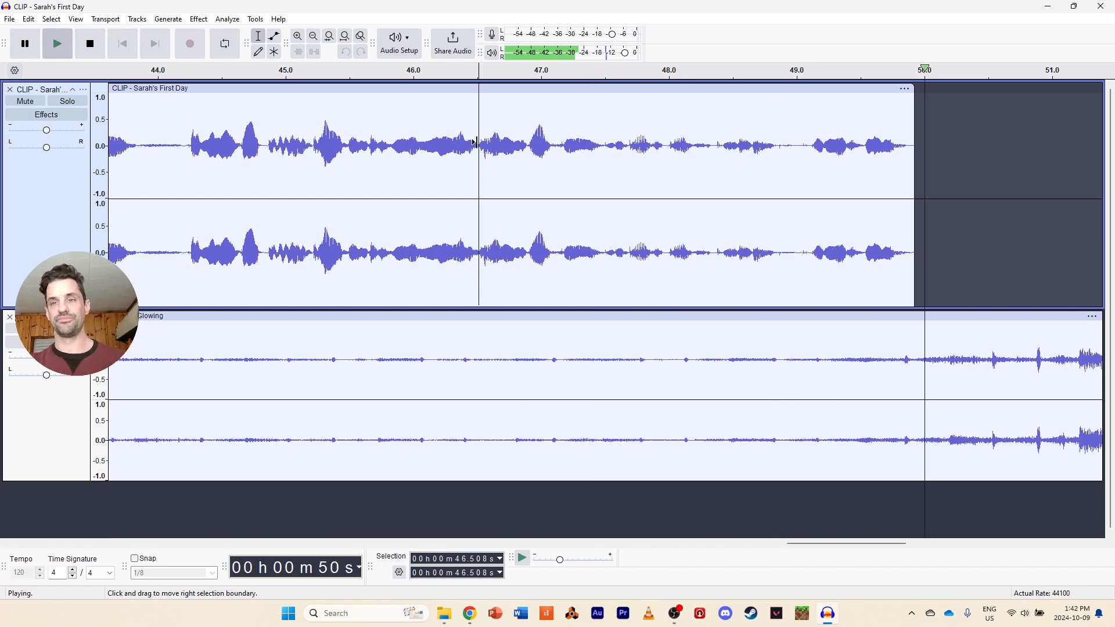
pyautogui.press('space')
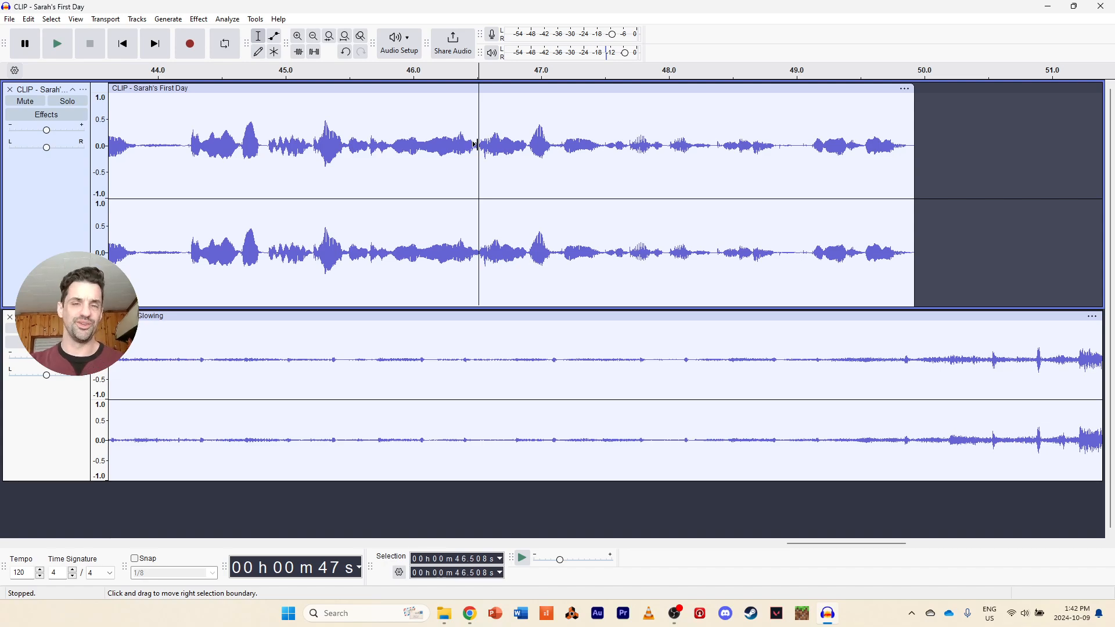
# Shift the music's envelope rise after the second voice clip earlier, so it starts at about 48.7 s and reaches full level at about 50.4 s
pyautogui.click(313, 36)
pyautogui.click(313, 36)
pyautogui.click(274, 36)
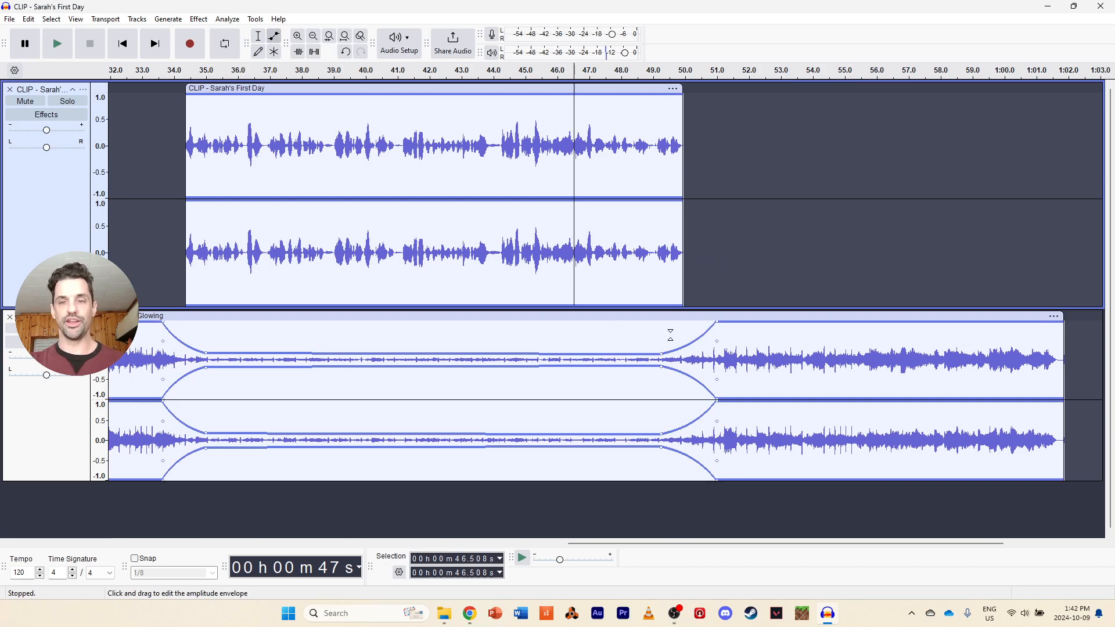
pyautogui.moveTo(660, 352); pyautogui.dragTo(643, 354)
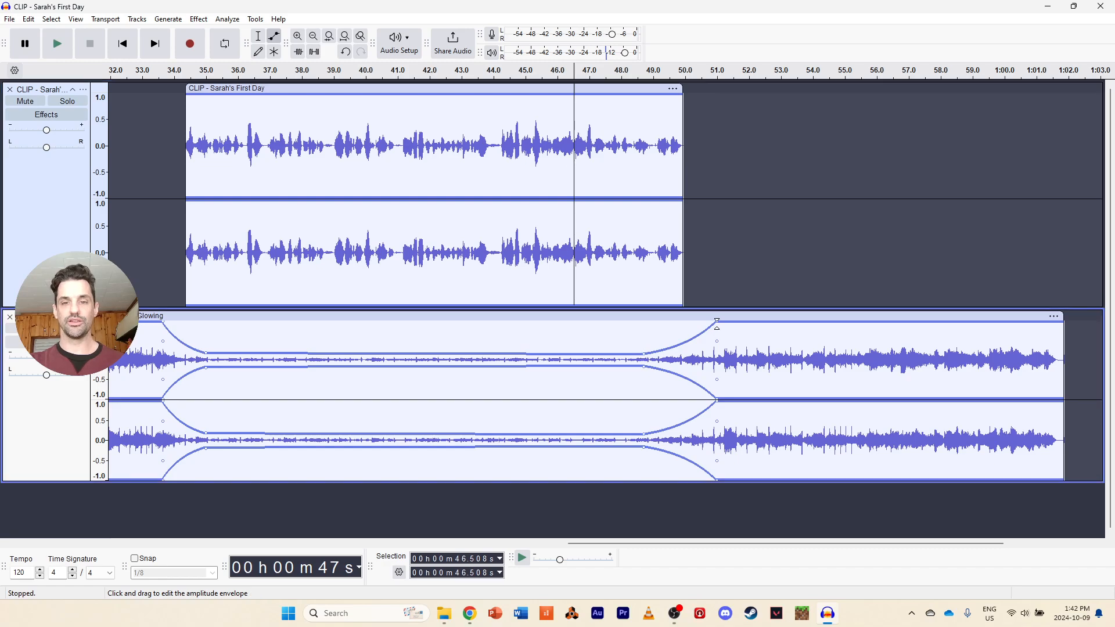
pyautogui.moveTo(717, 321); pyautogui.dragTo(697, 317)
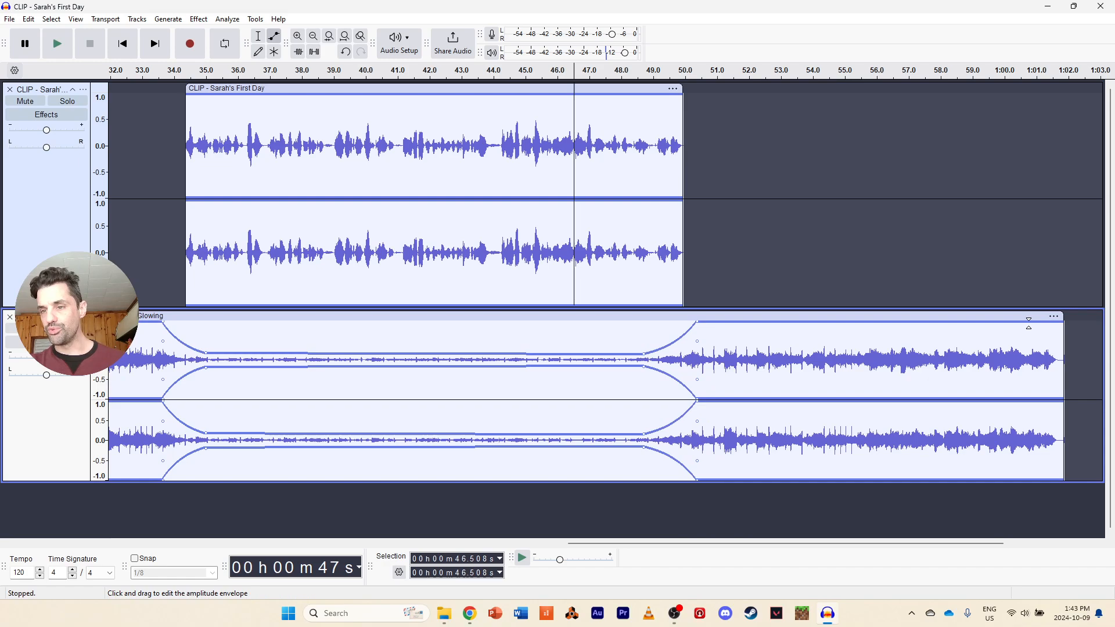
# Fade out the end of the music clip with envelope points, from near full level at about 59.1 s down to silence at the clip's end
pyautogui.click(1024, 323)
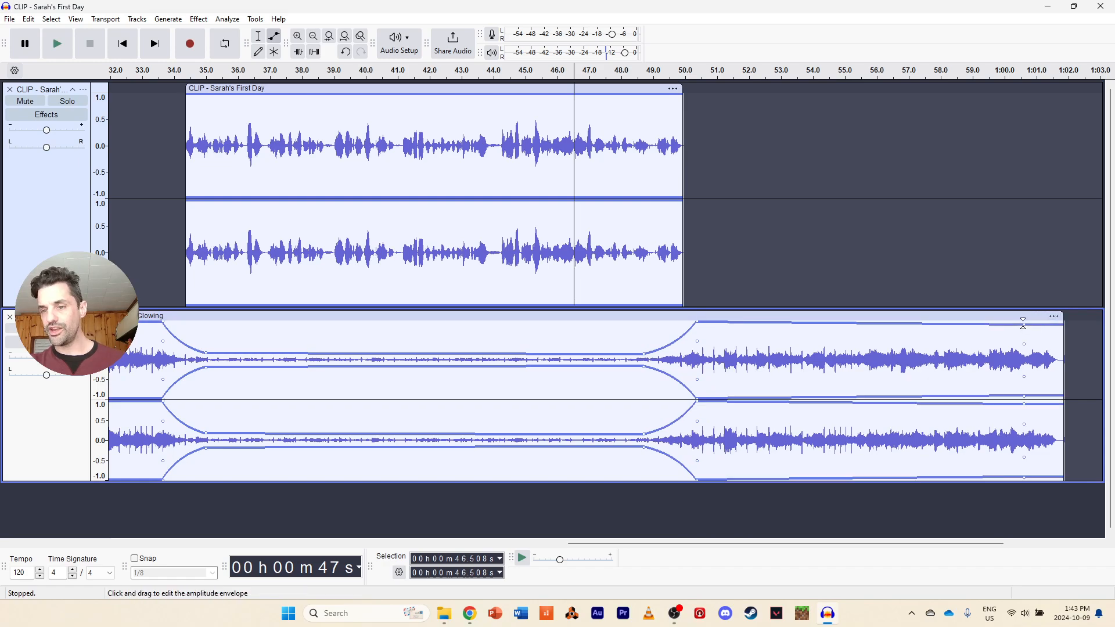
pyautogui.moveTo(1057, 323); pyautogui.dragTo(1062, 358)
pyautogui.moveTo(1025, 324); pyautogui.dragTo(977, 324)
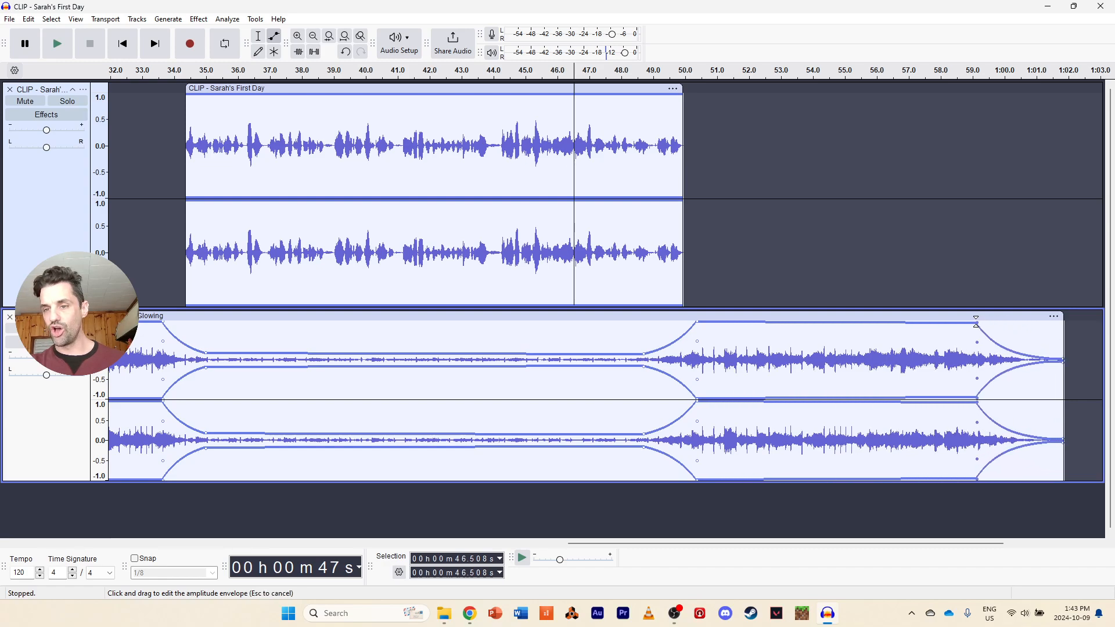
pyautogui.click(919, 77)
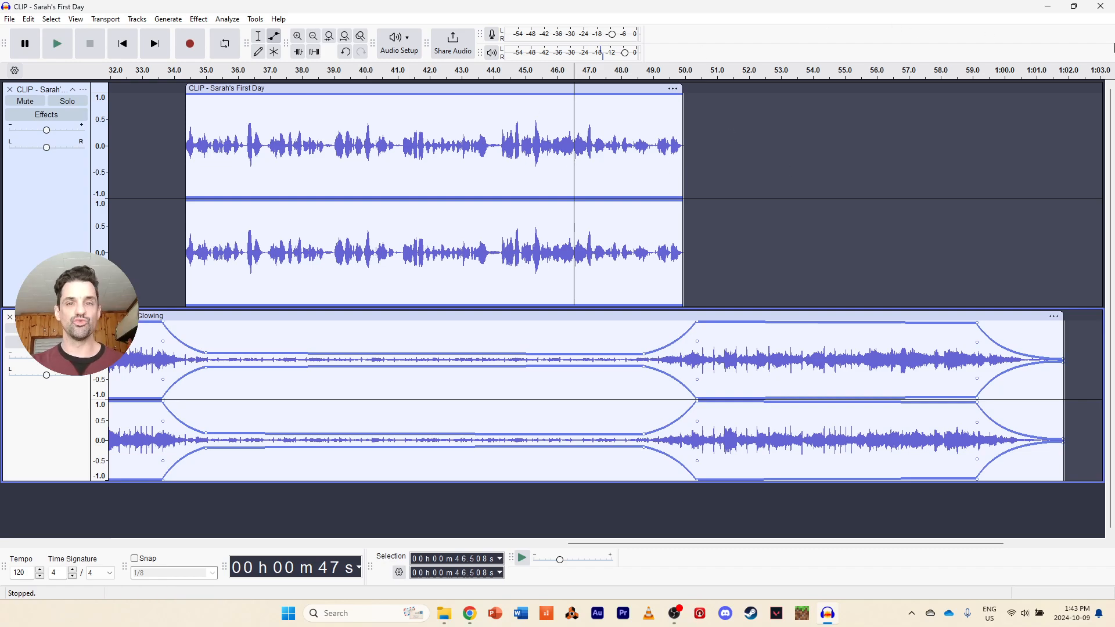
# Return to the Selection tool and examine the whole arrangement of both voice clips and the music from 0 s to the end
pyautogui.click(259, 38)
pyautogui.click(314, 37)
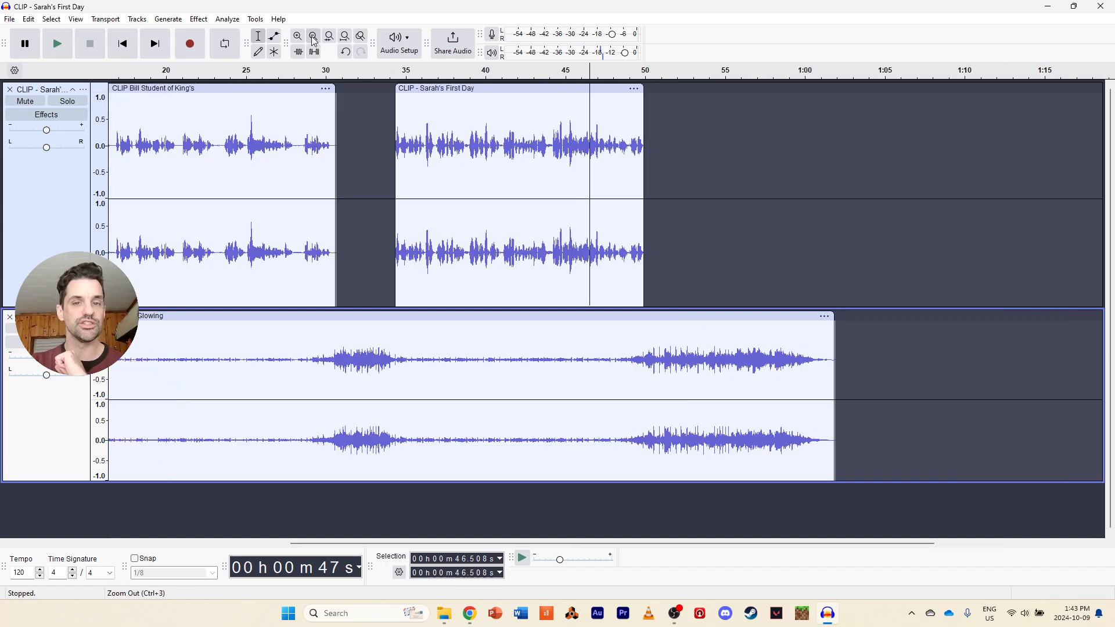
pyautogui.click(314, 37)
pyautogui.click(313, 37)
pyautogui.click(297, 36)
pyautogui.click(297, 36)
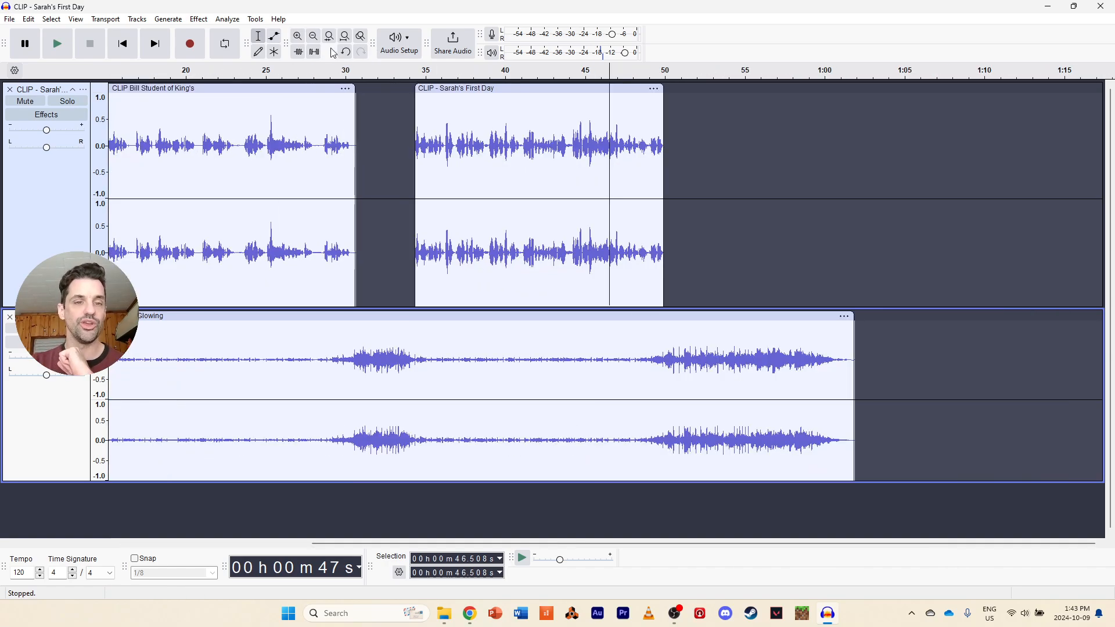
pyautogui.click(315, 38)
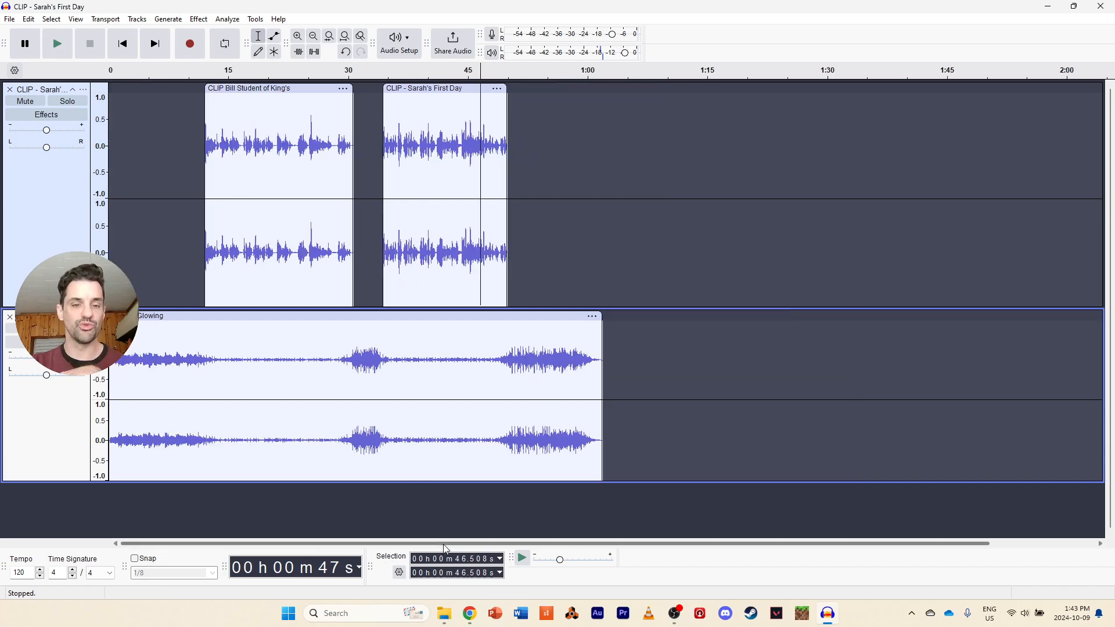